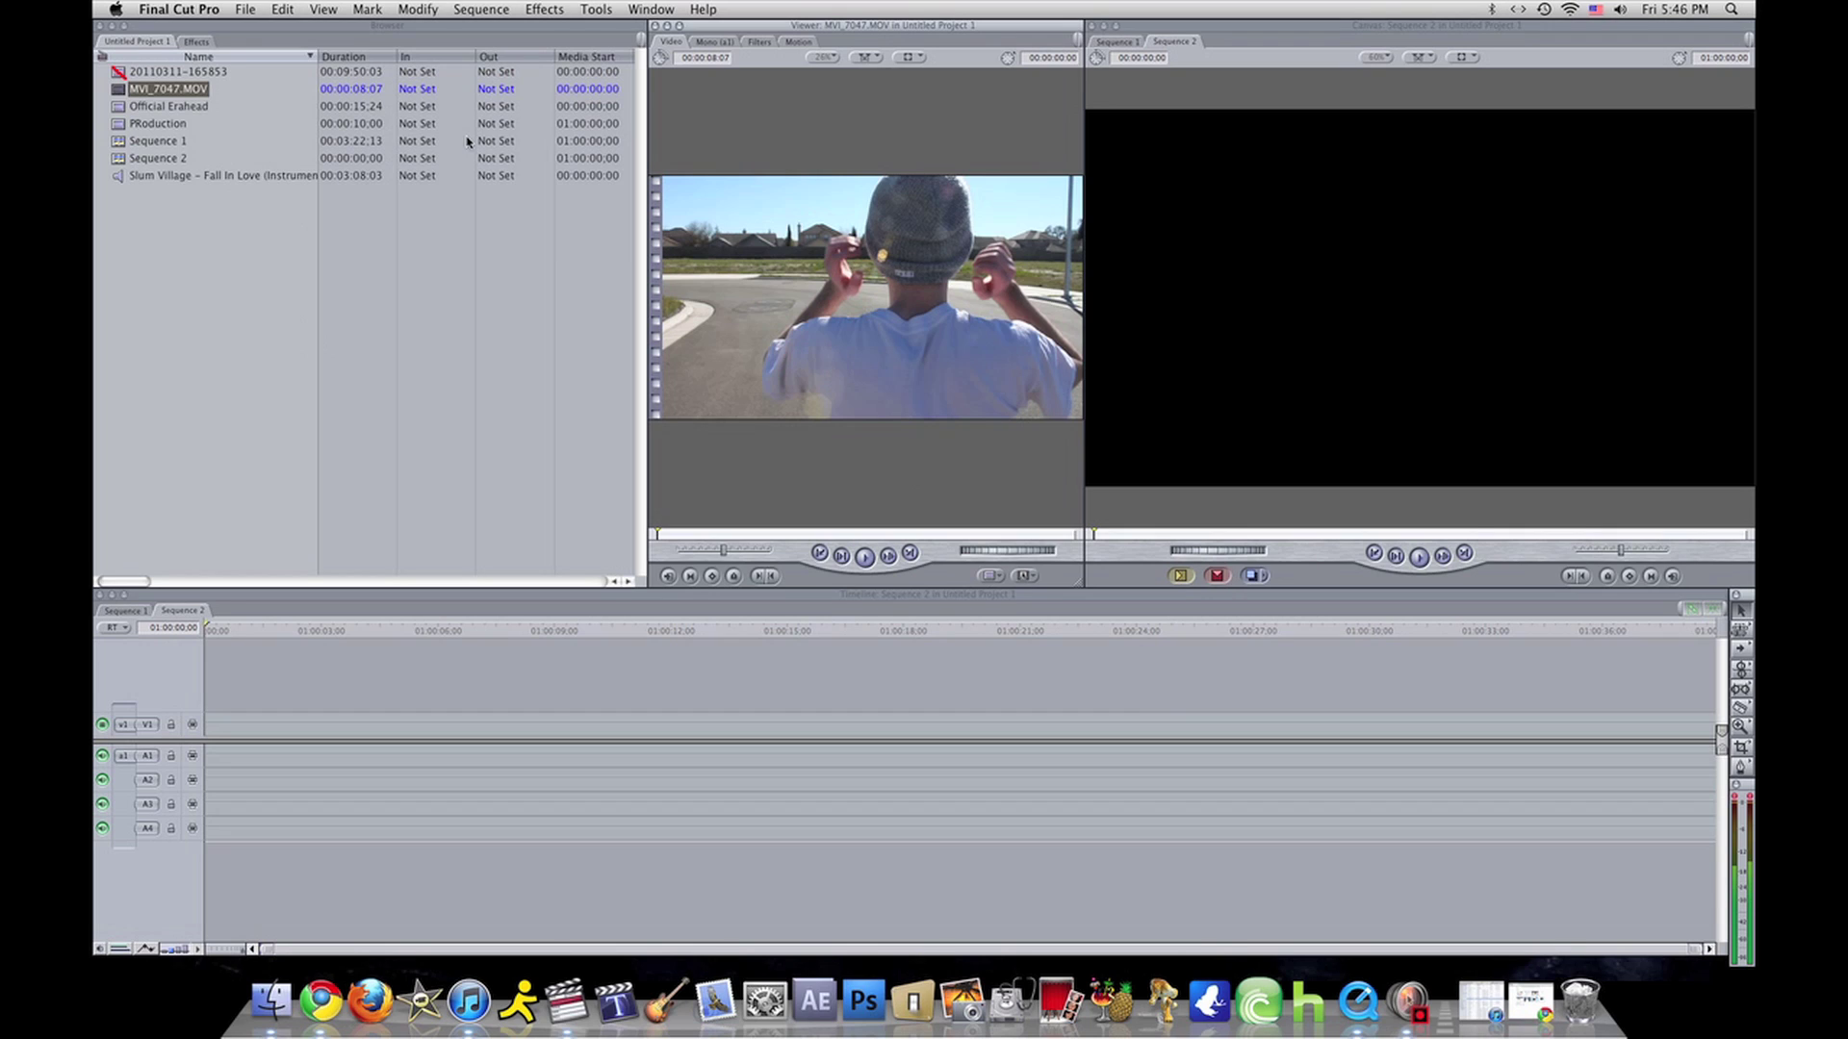
# Place MVI_7047.MOV with linked video and audio at the start of Sequence 2, then return to the first frame
pyautogui.moveTo(159, 88); pyautogui.dragTo(222, 730)
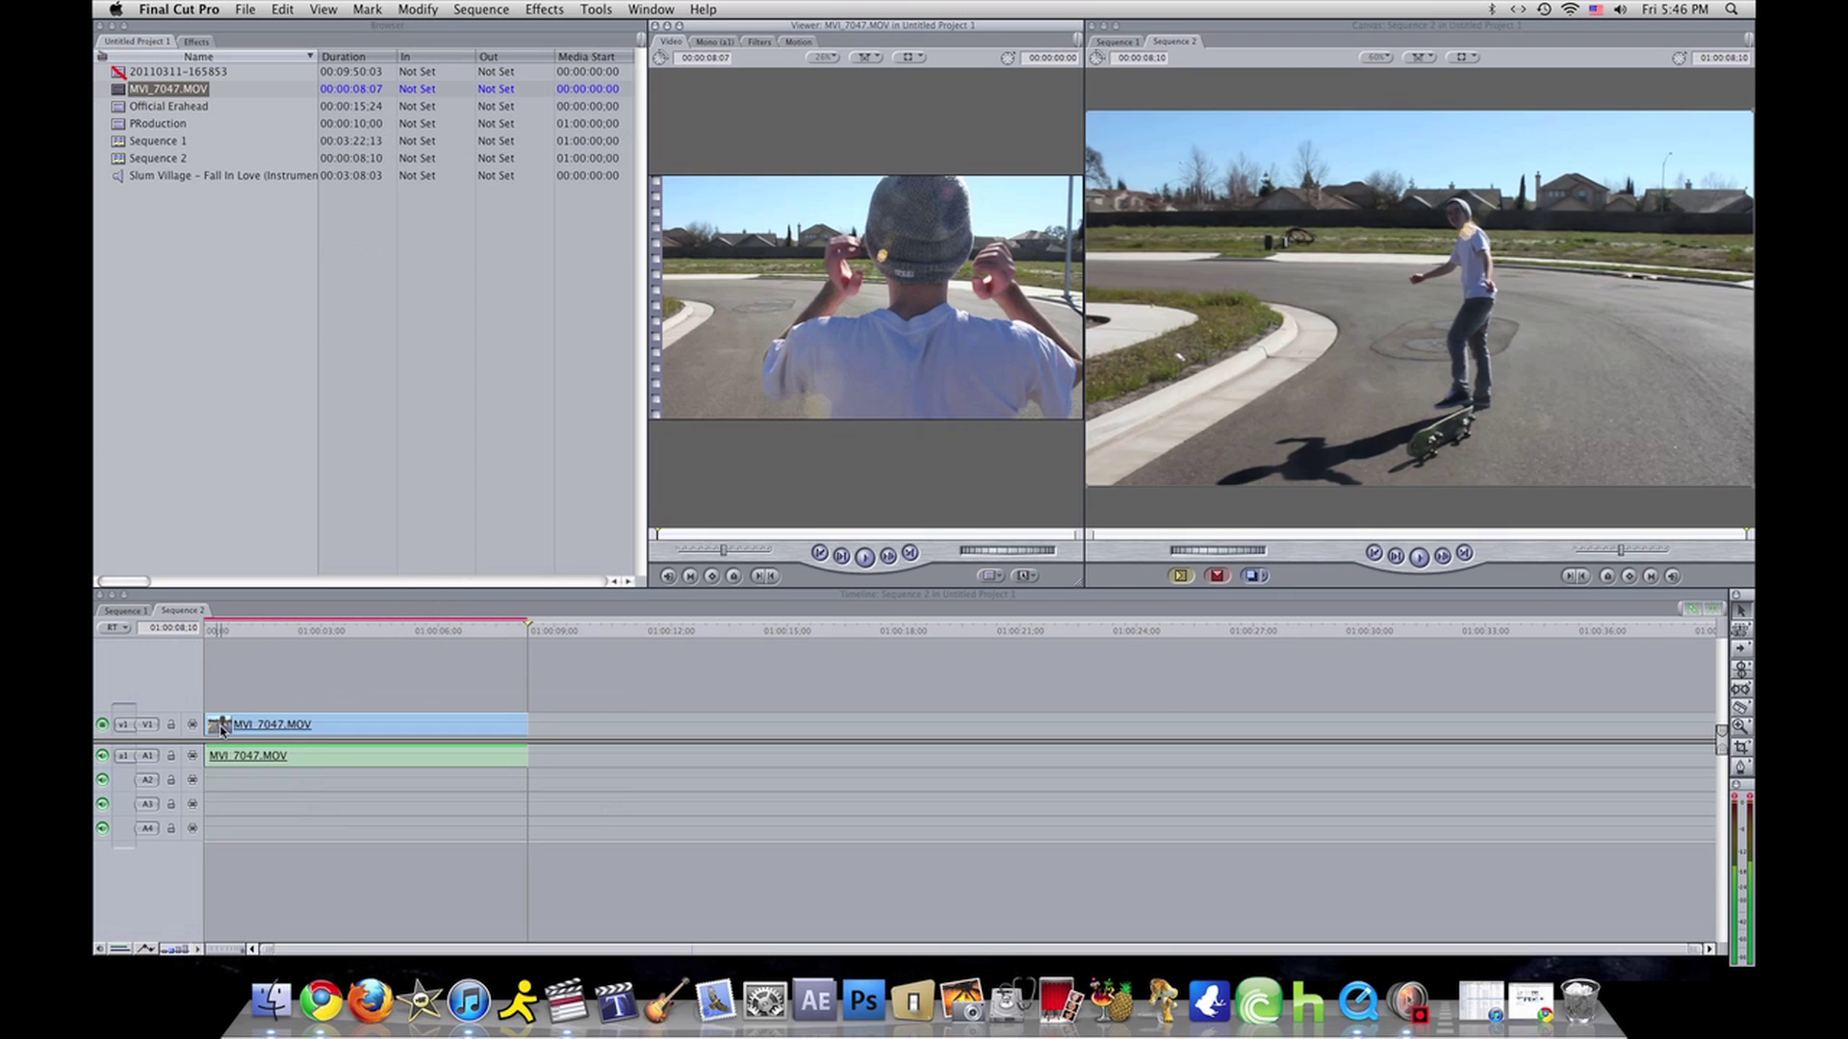
pyautogui.click(163, 604)
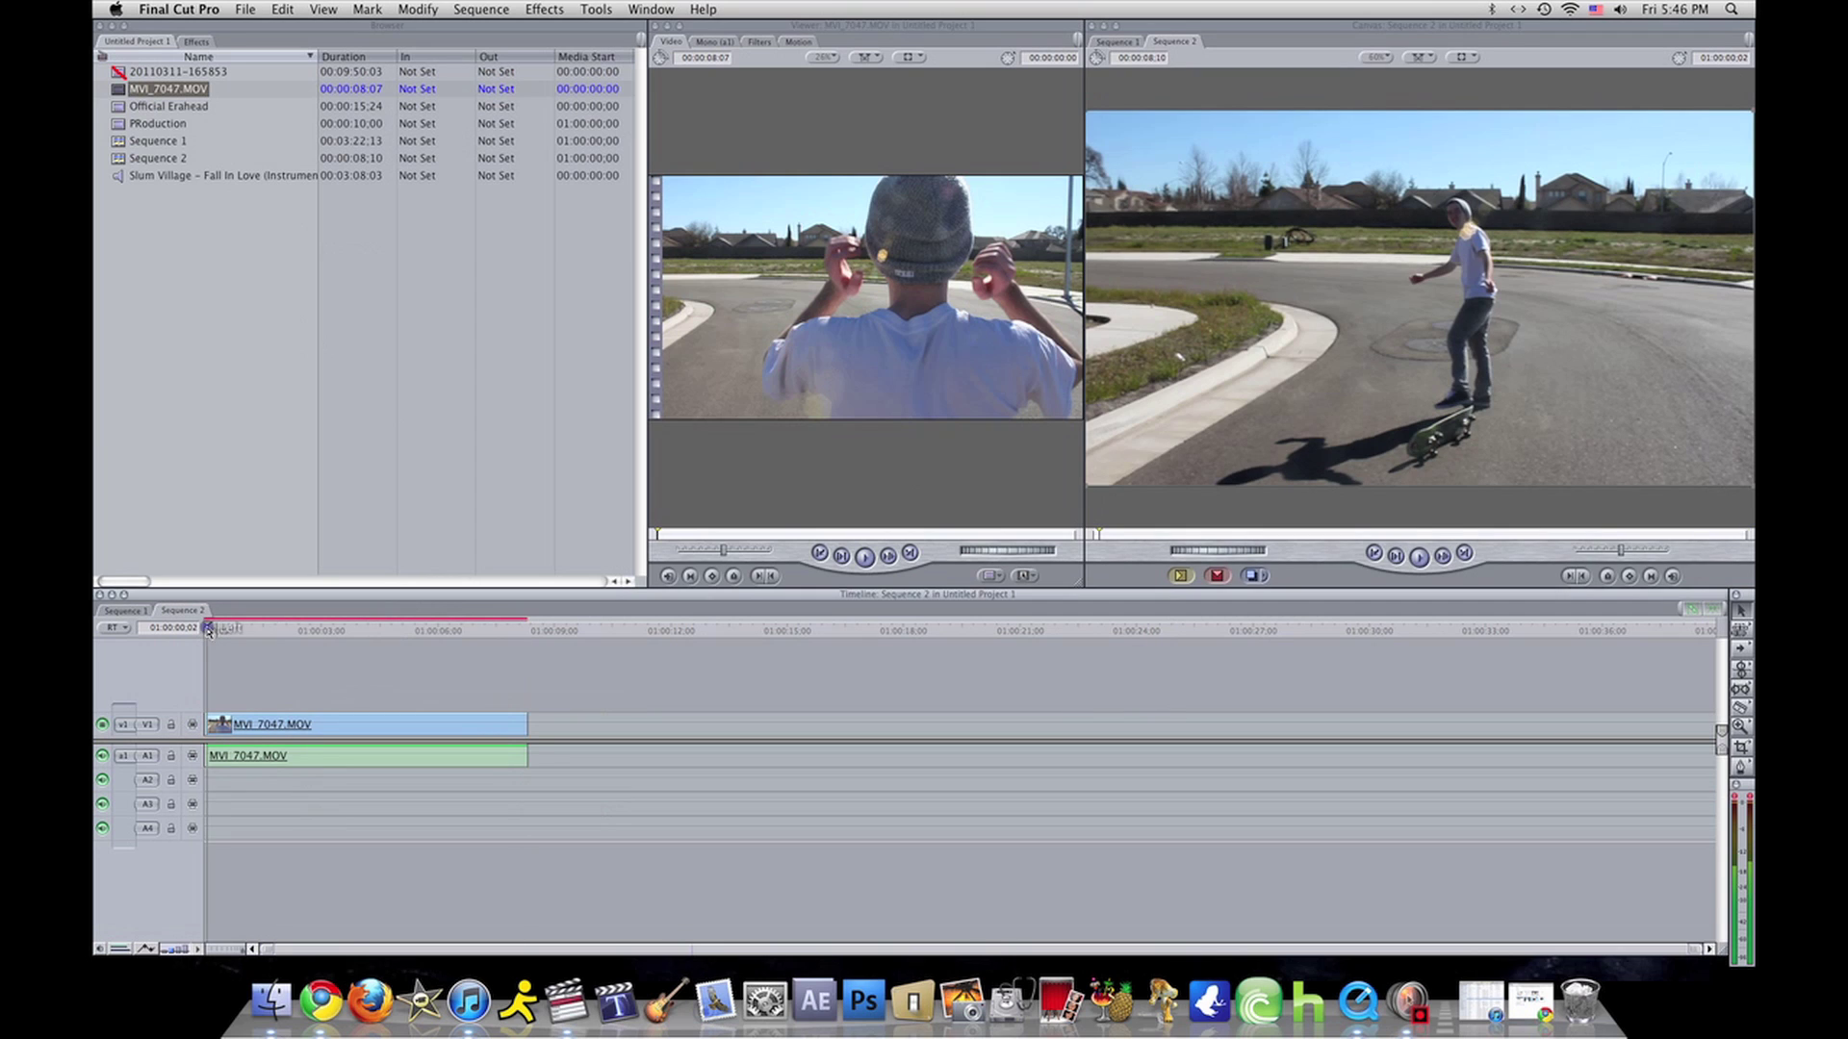
pyautogui.press('Home')
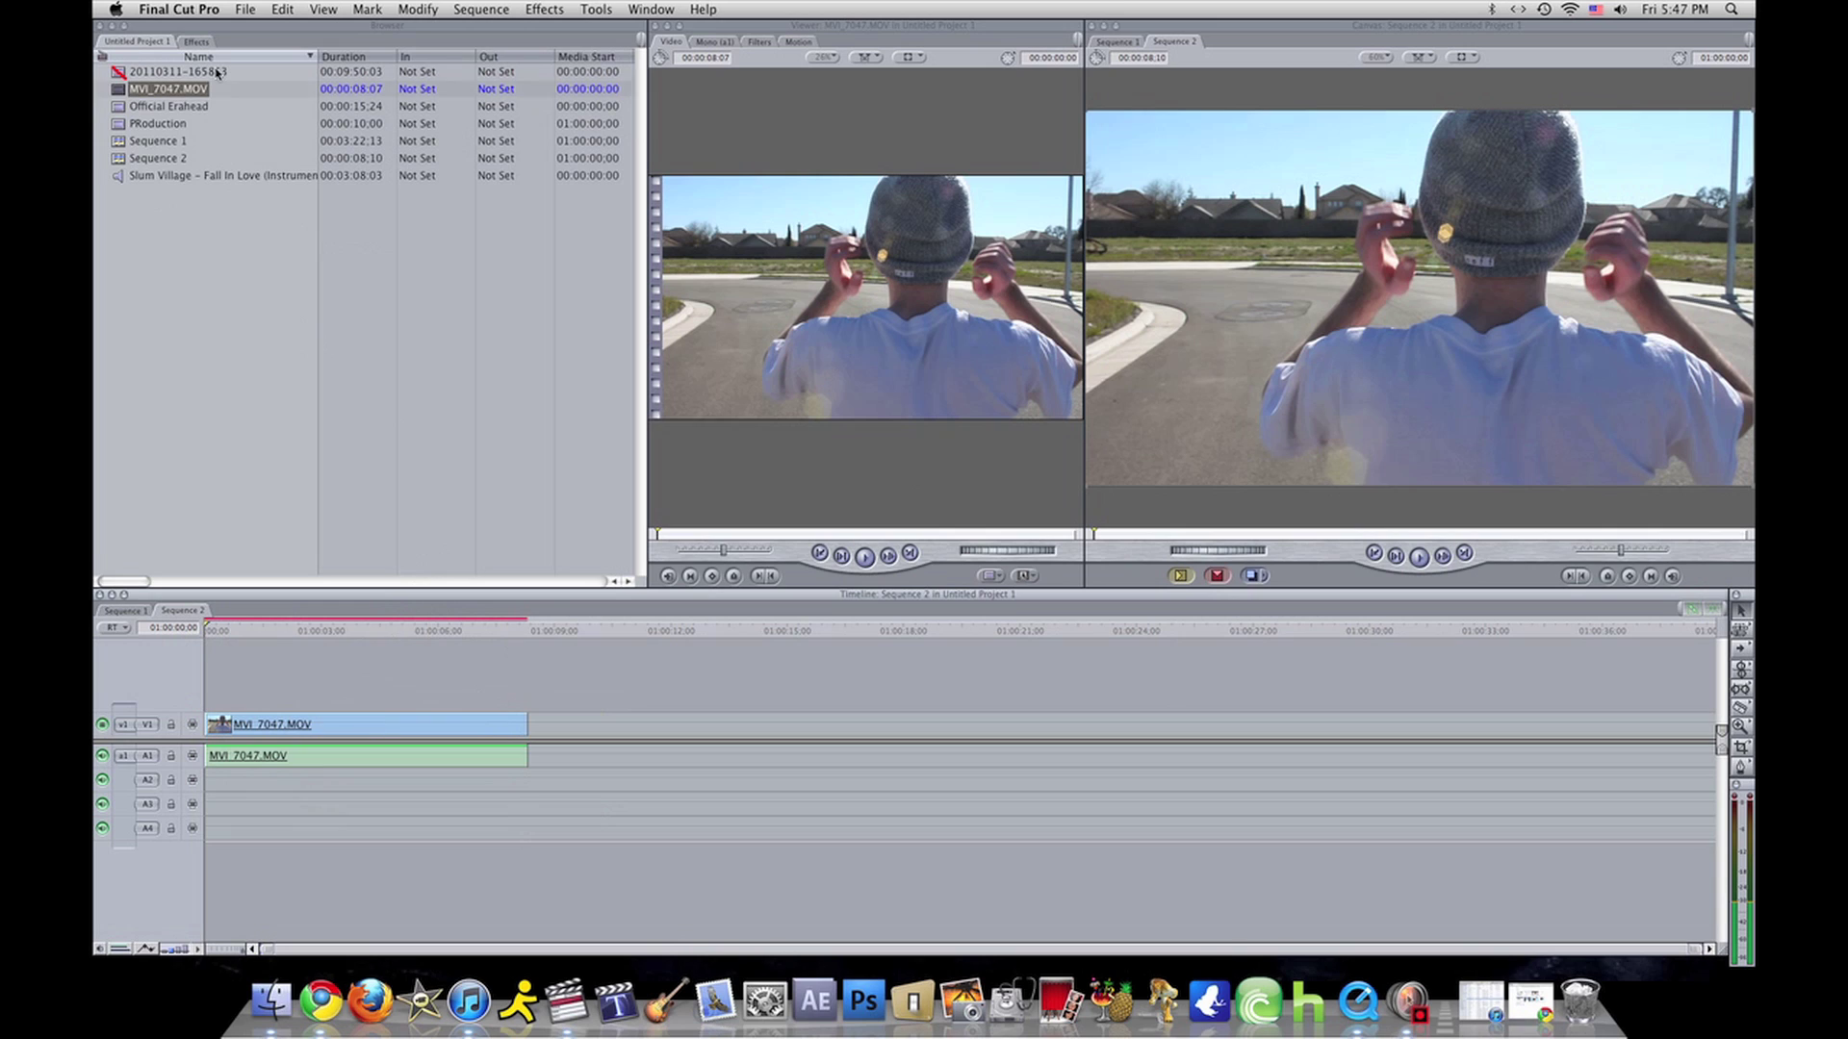
# Drop Color Corrector 3-way from Video Filters > Color Correction onto the MVI_7047.MOV clip
pyautogui.click(196, 42)
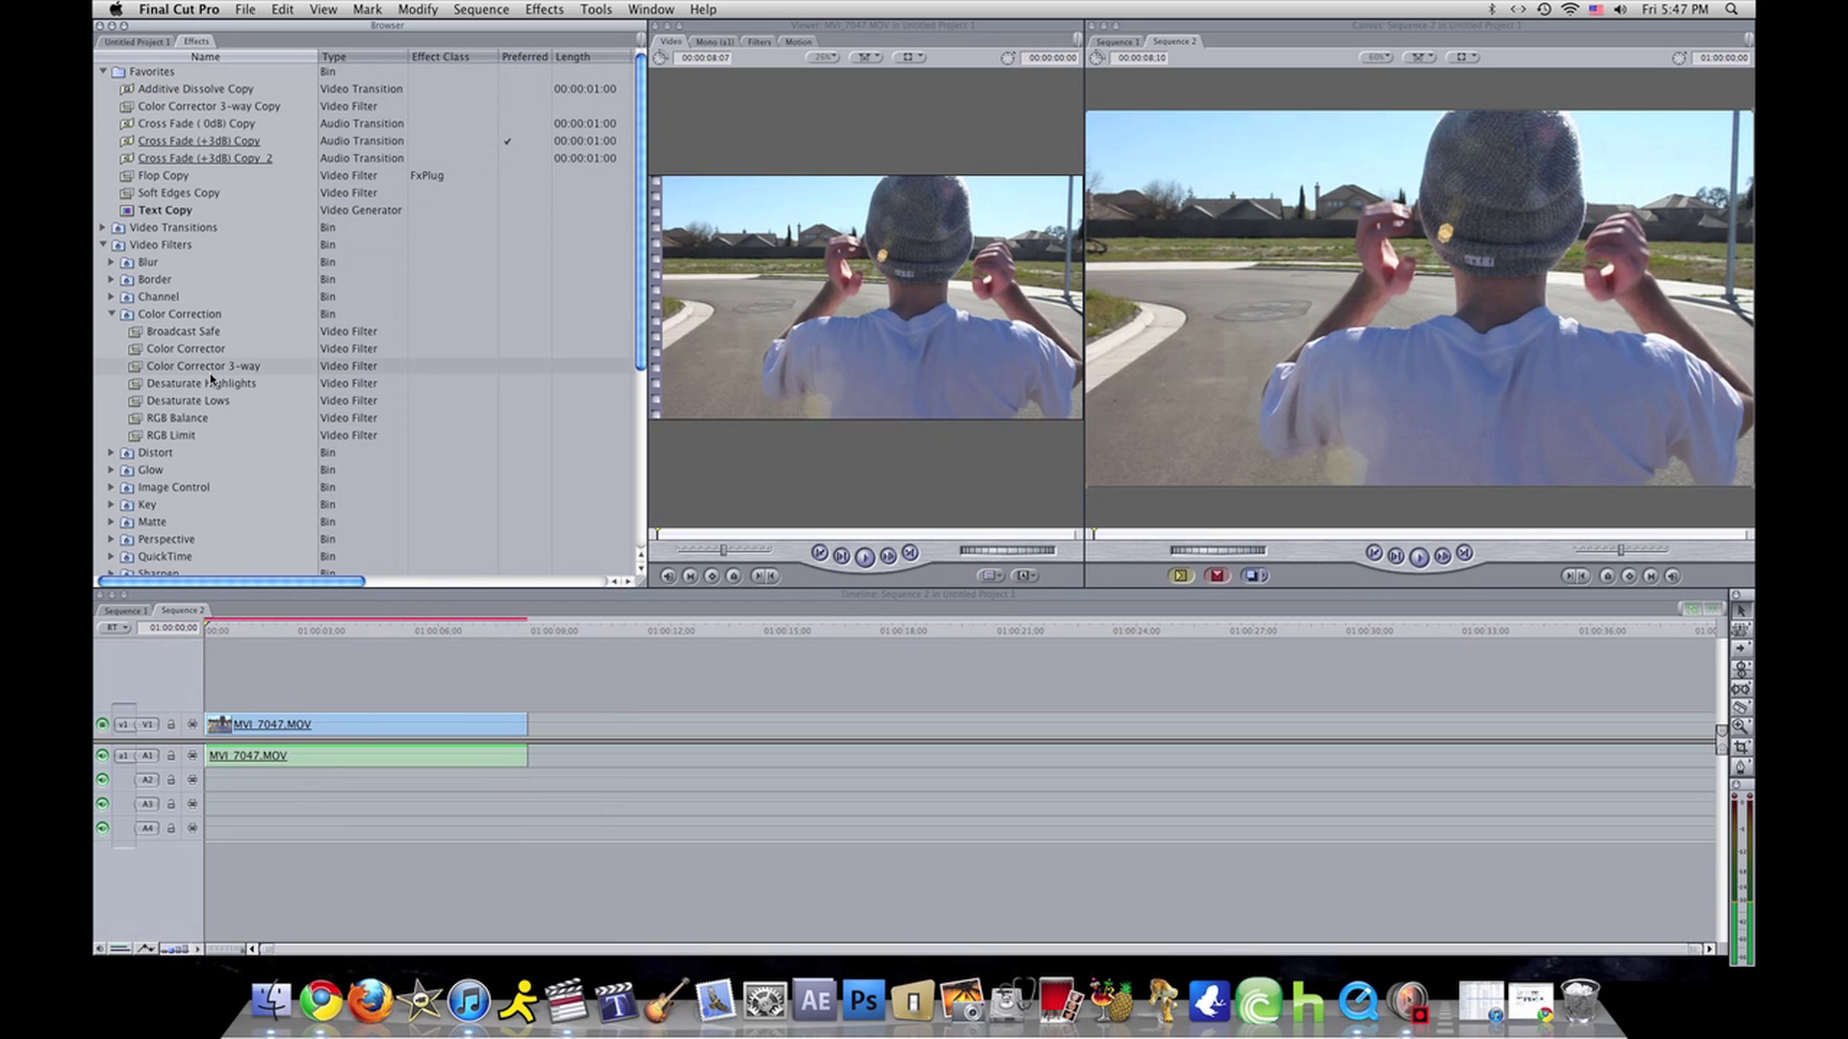
pyautogui.moveTo(226, 374); pyautogui.dragTo(287, 727)
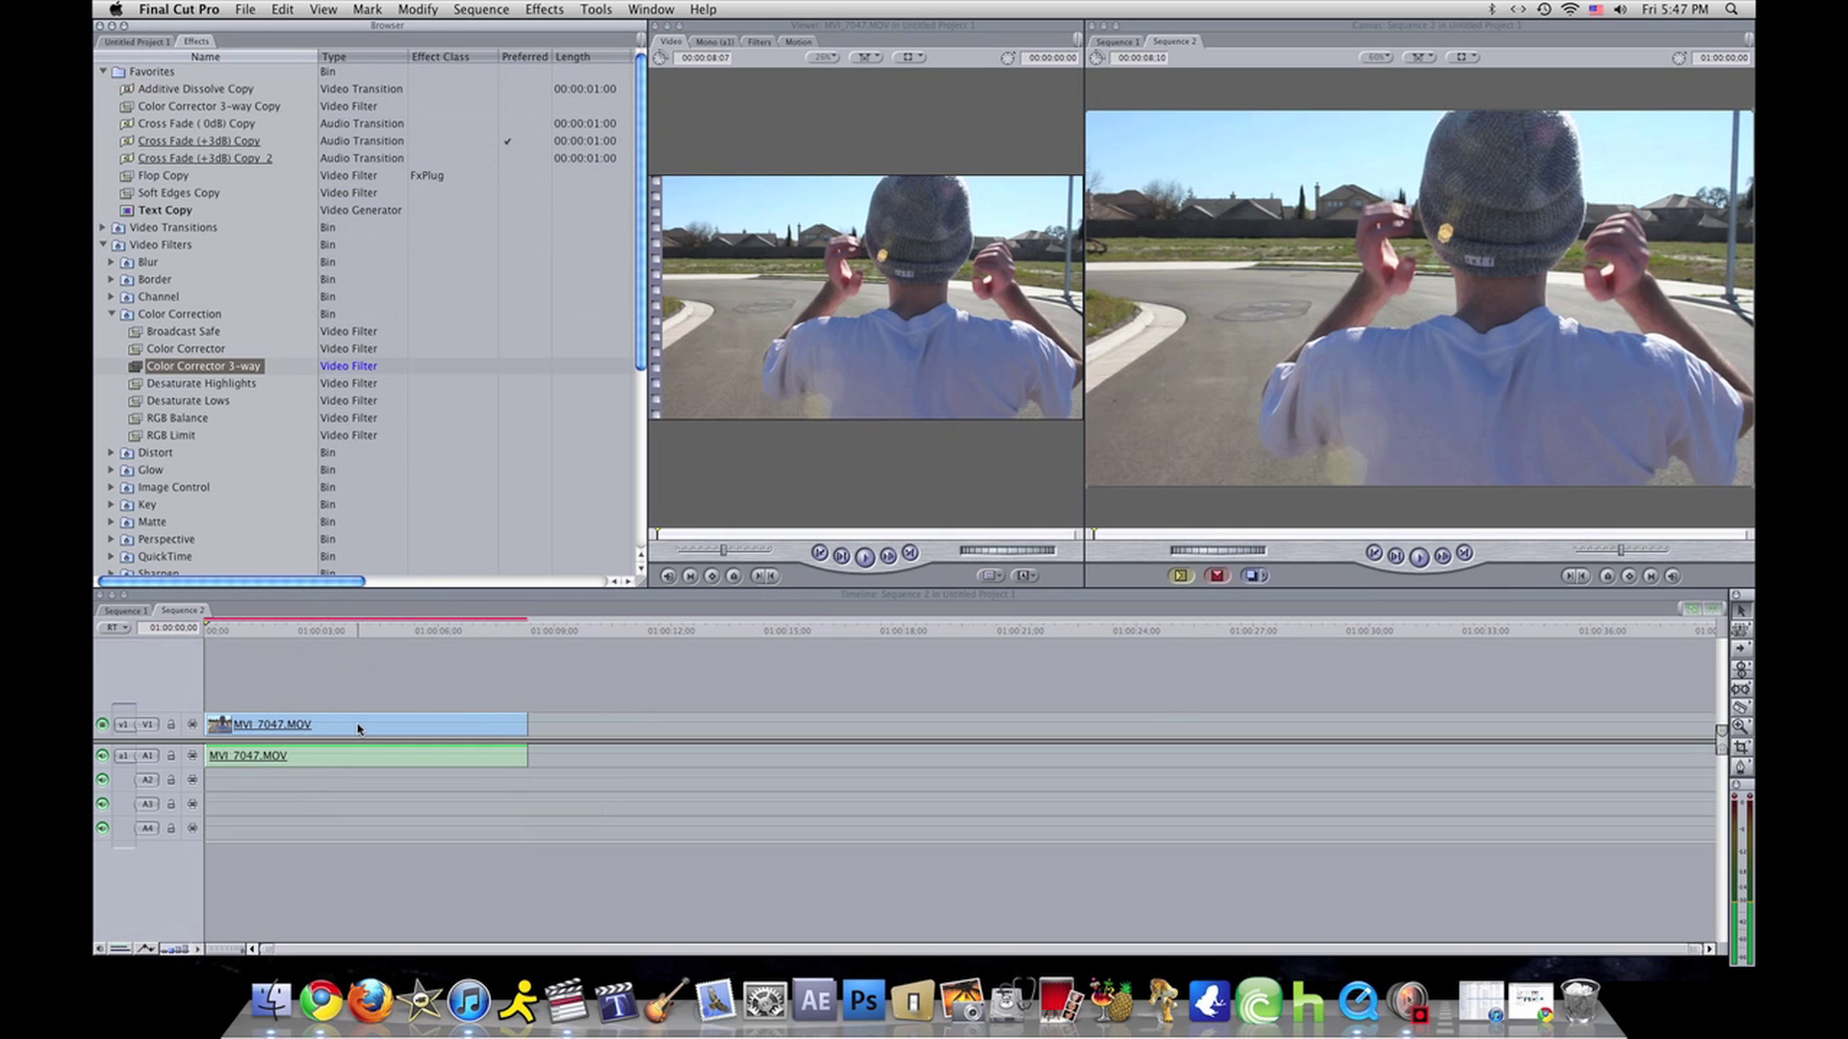
# Option-drag the V1 MVI_7047.MOV clip up to copy it onto a new V2 track
pyautogui.click(358, 728)
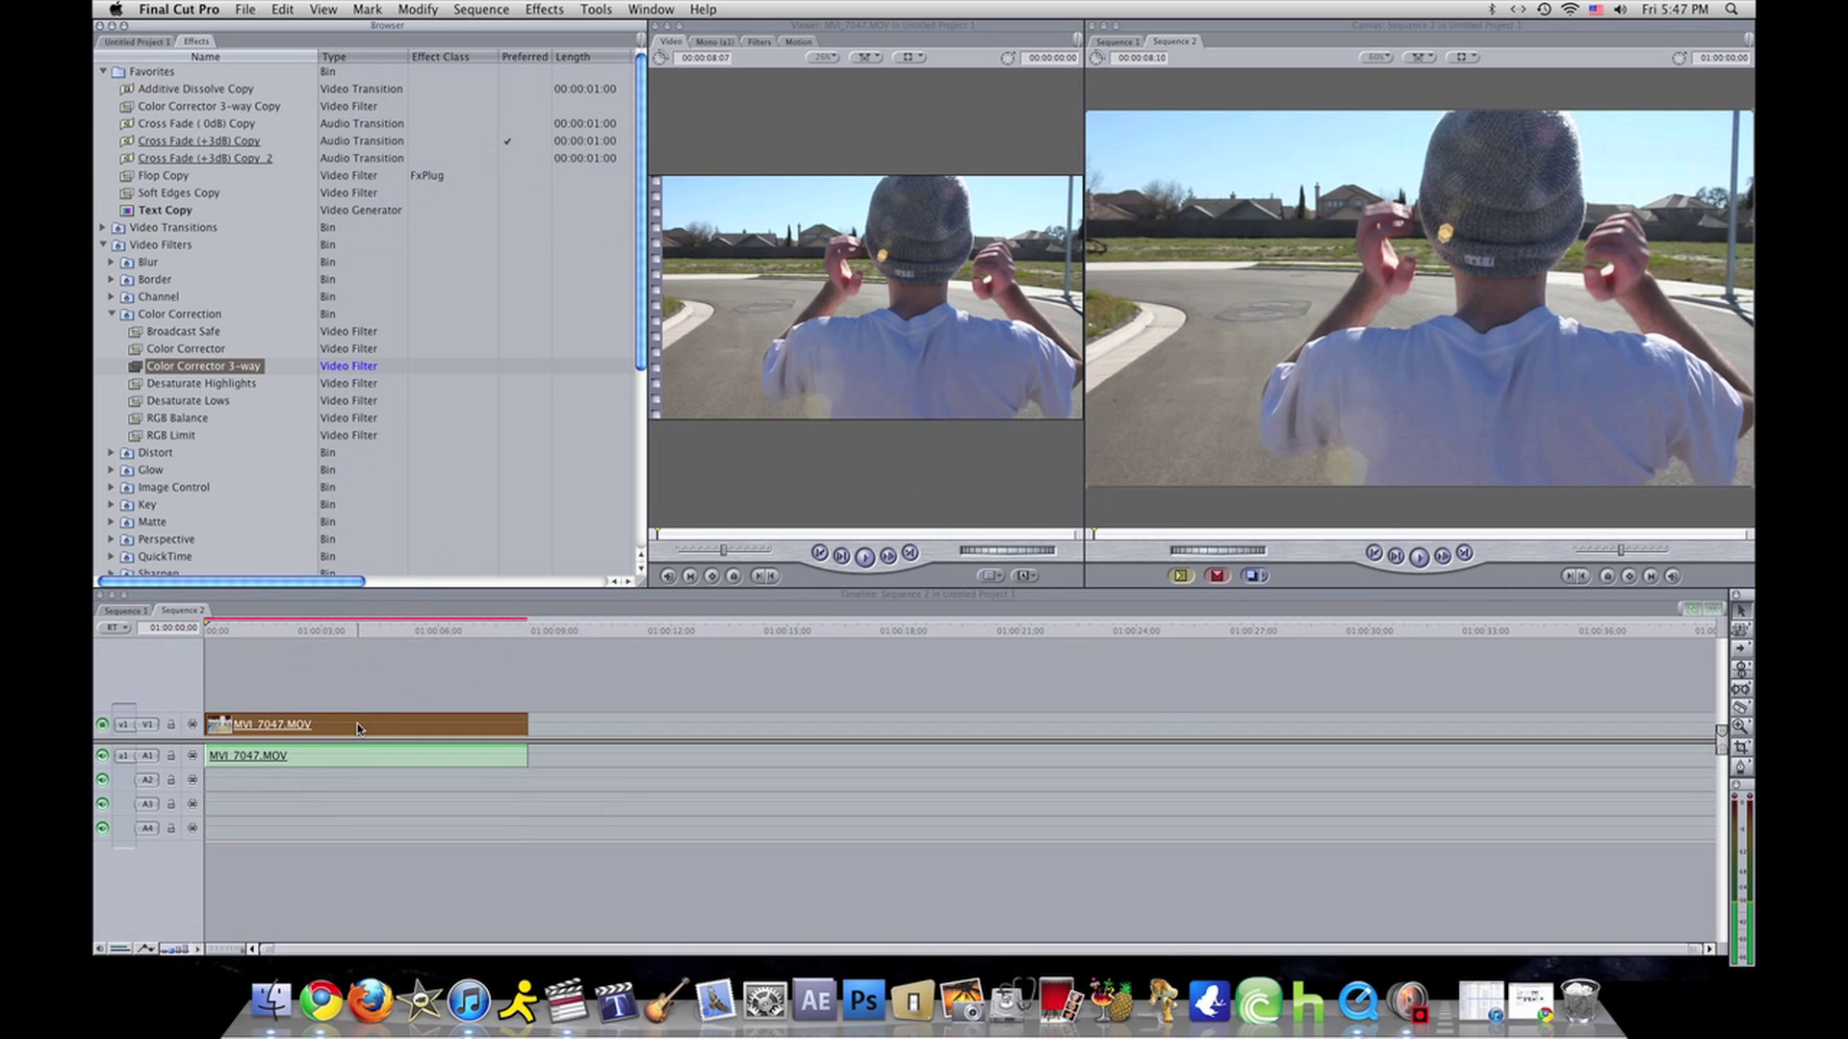
pyautogui.moveTo(358, 729); pyautogui.dragTo(358, 701)
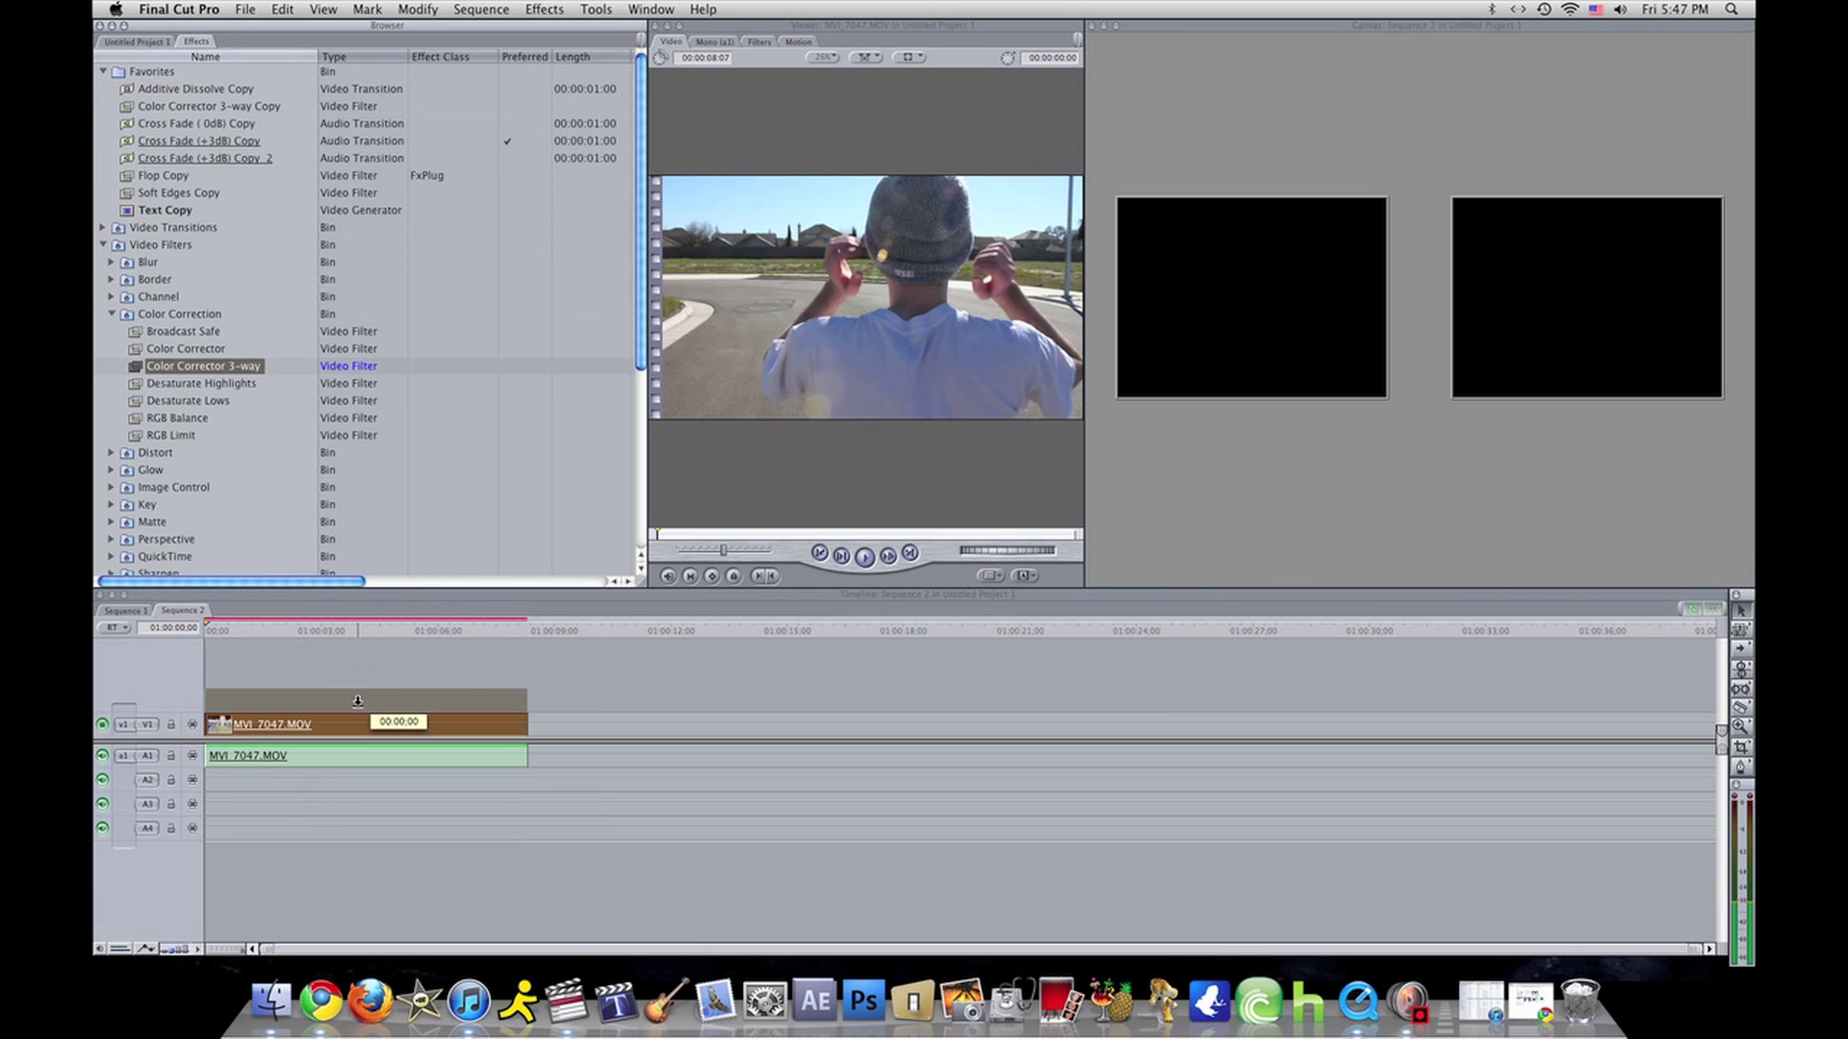
pyautogui.moveTo(358, 700); pyautogui.dragTo(358, 709)
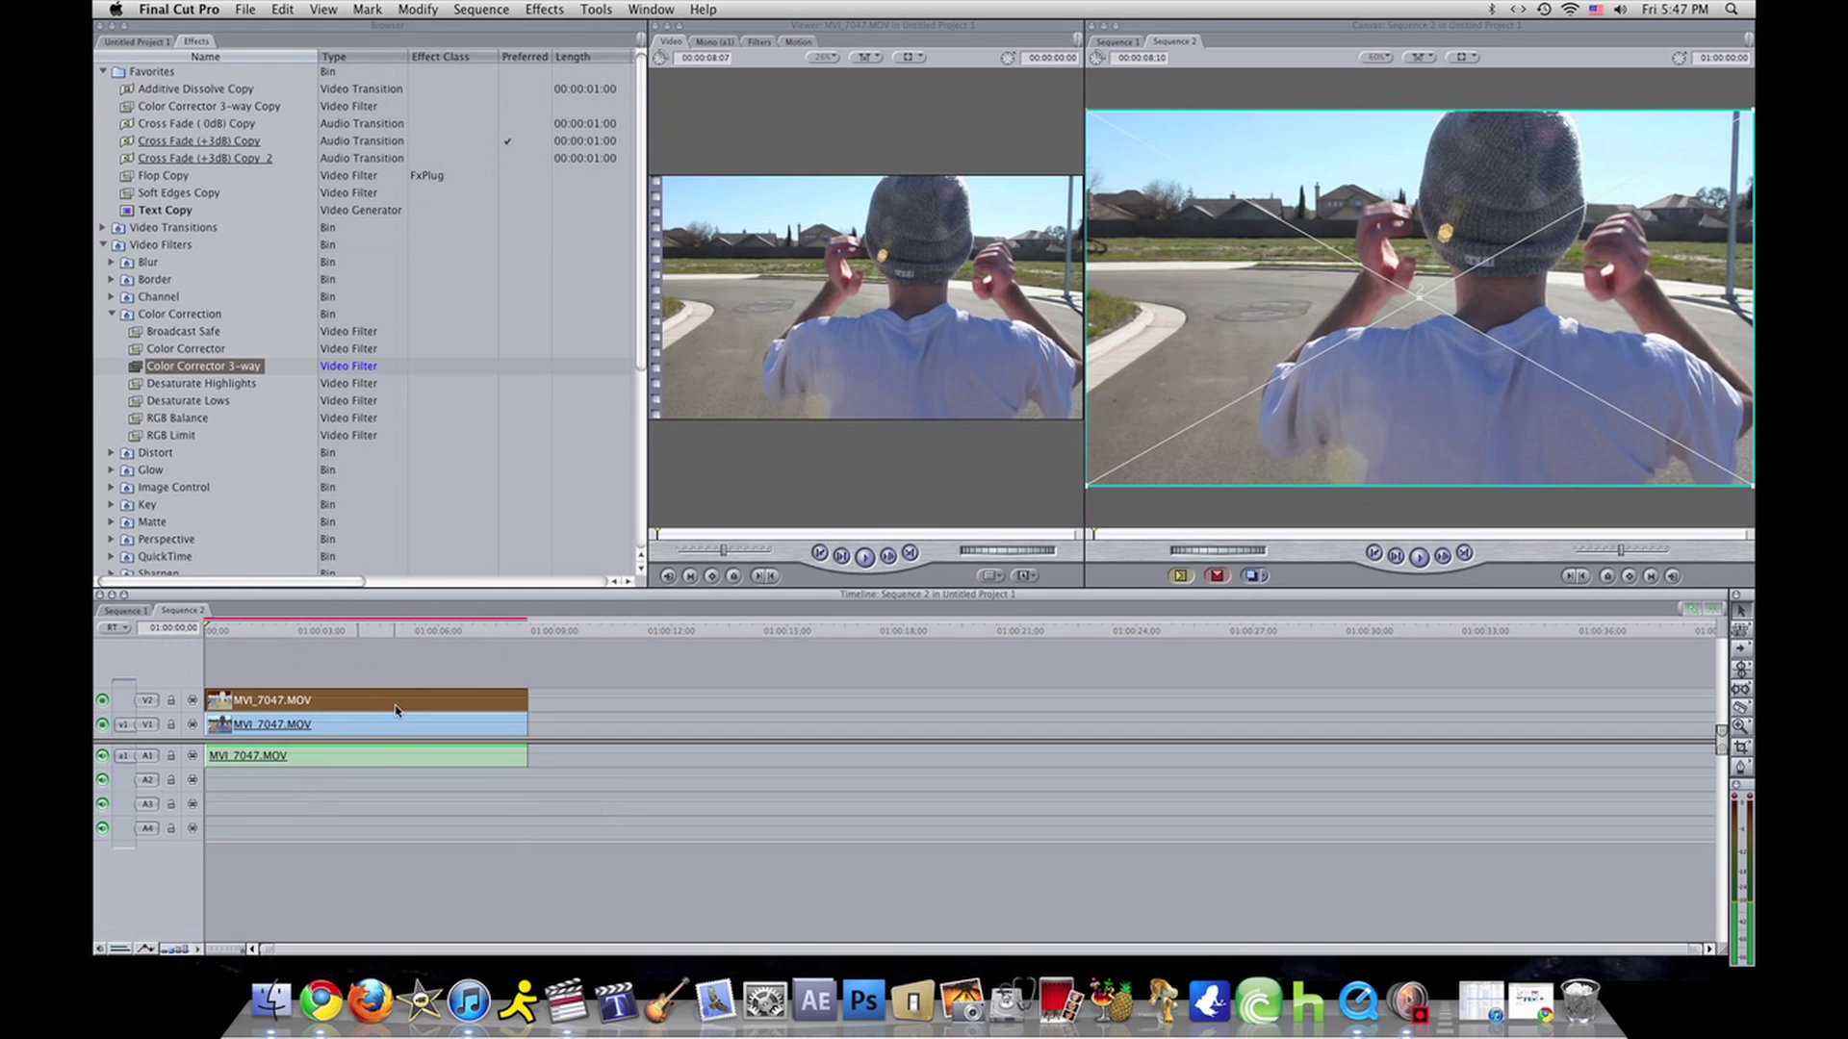
pyautogui.click(264, 631)
pyautogui.moveTo(268, 632); pyautogui.dragTo(203, 635)
pyautogui.click(454, 675)
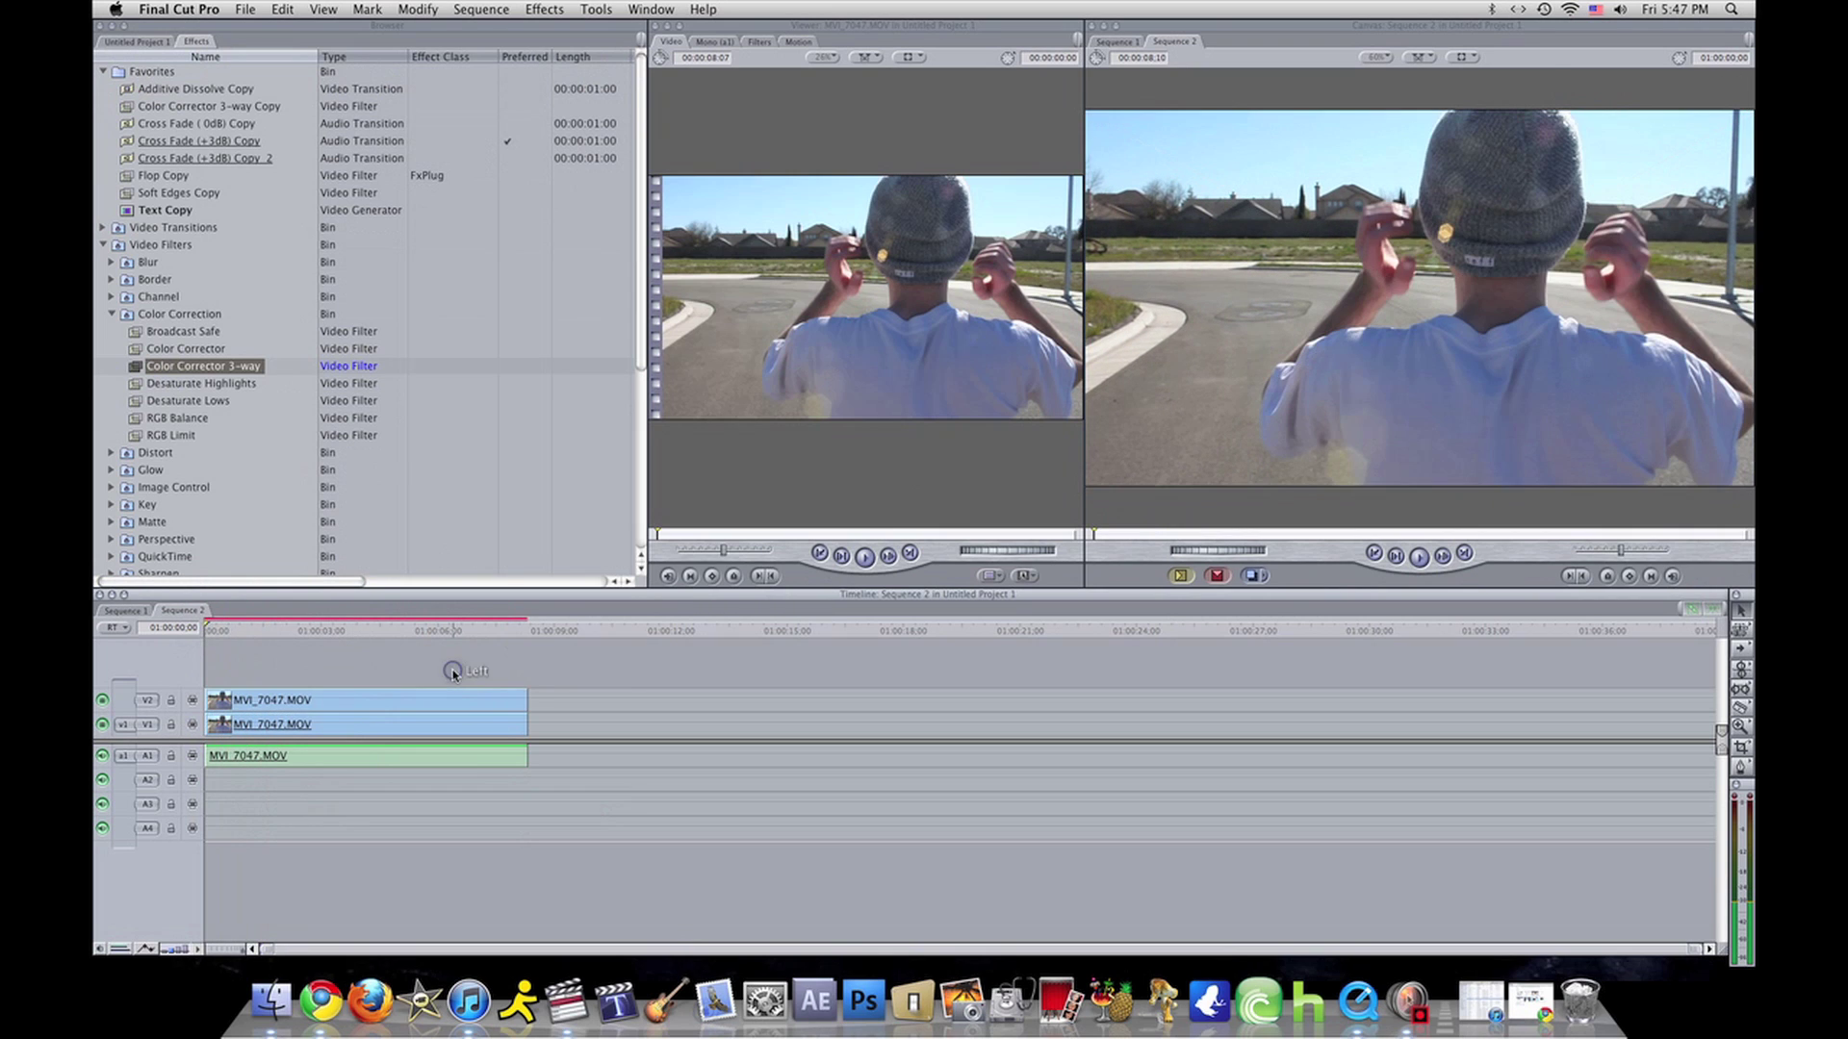
pyautogui.doubleClick(338, 703)
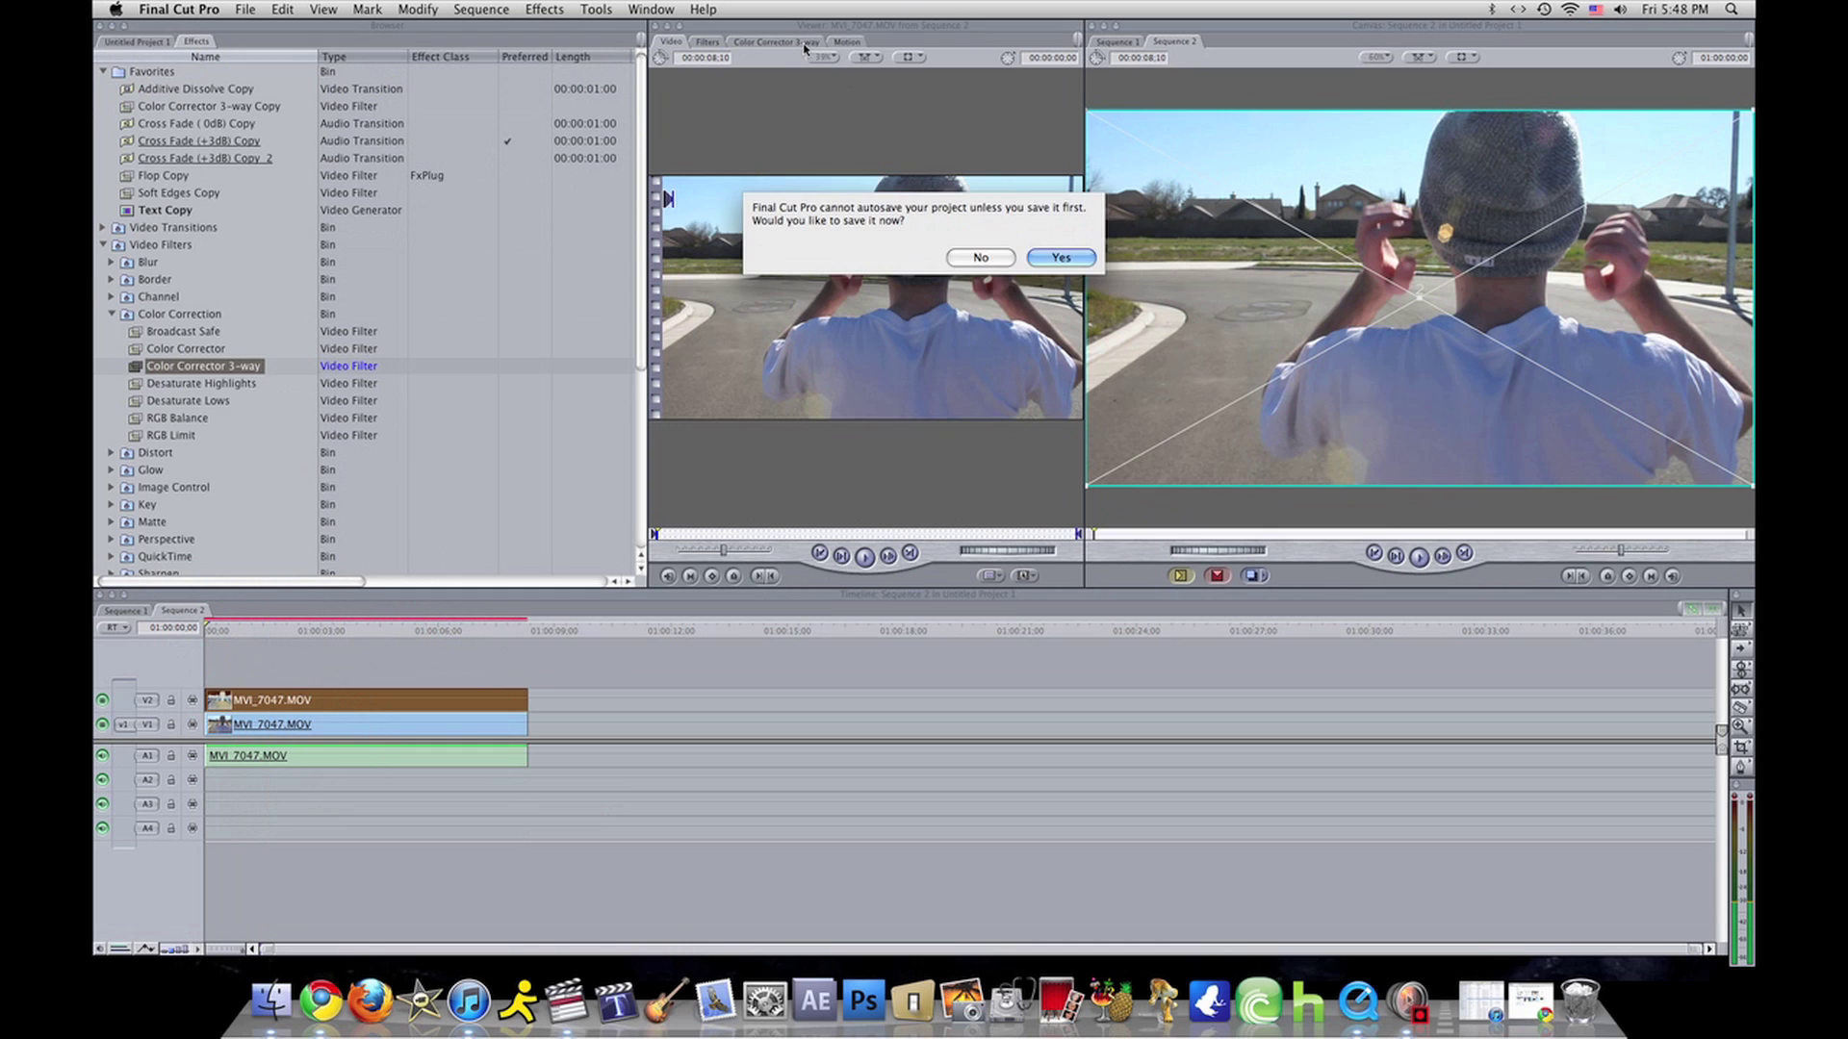
# Decline the autosave prompt and drag the V2 copy's Color Corrector 3-way Sat to zero
pyautogui.click(981, 257)
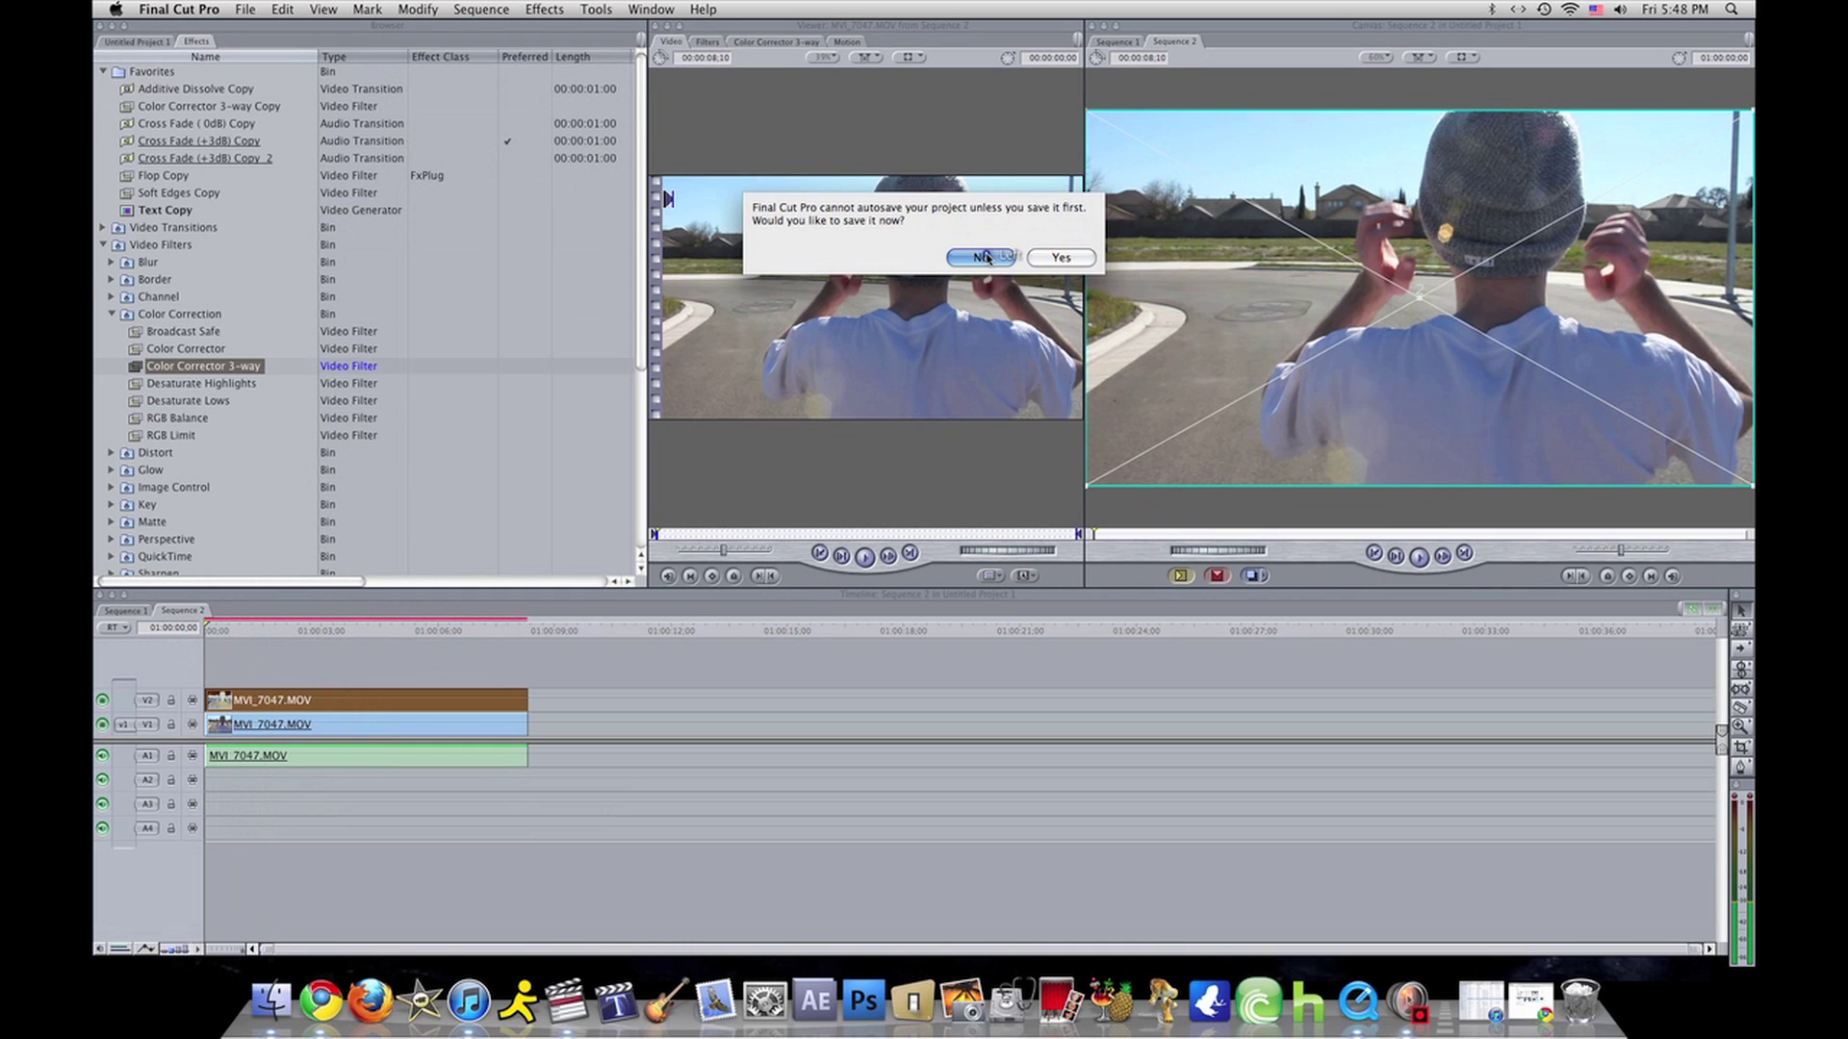
pyautogui.click(777, 43)
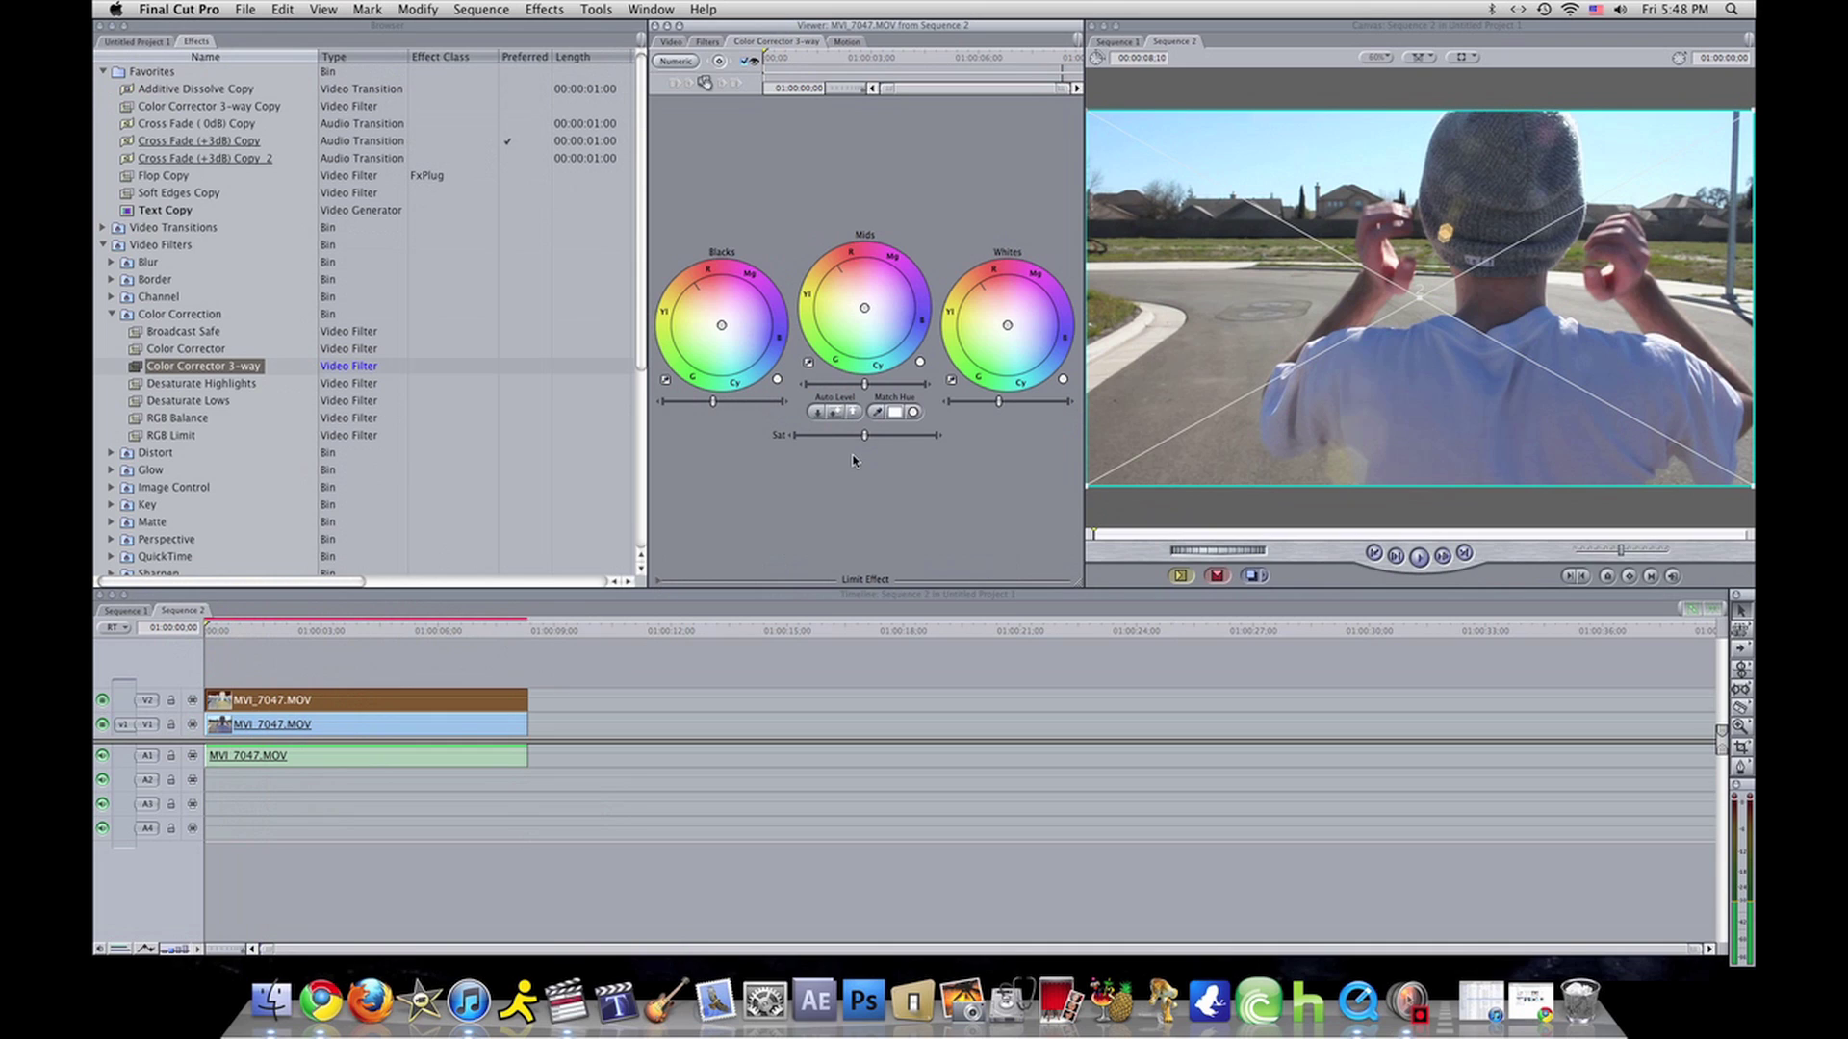
pyautogui.moveTo(864, 435); pyautogui.dragTo(767, 450)
pyautogui.click(994, 619)
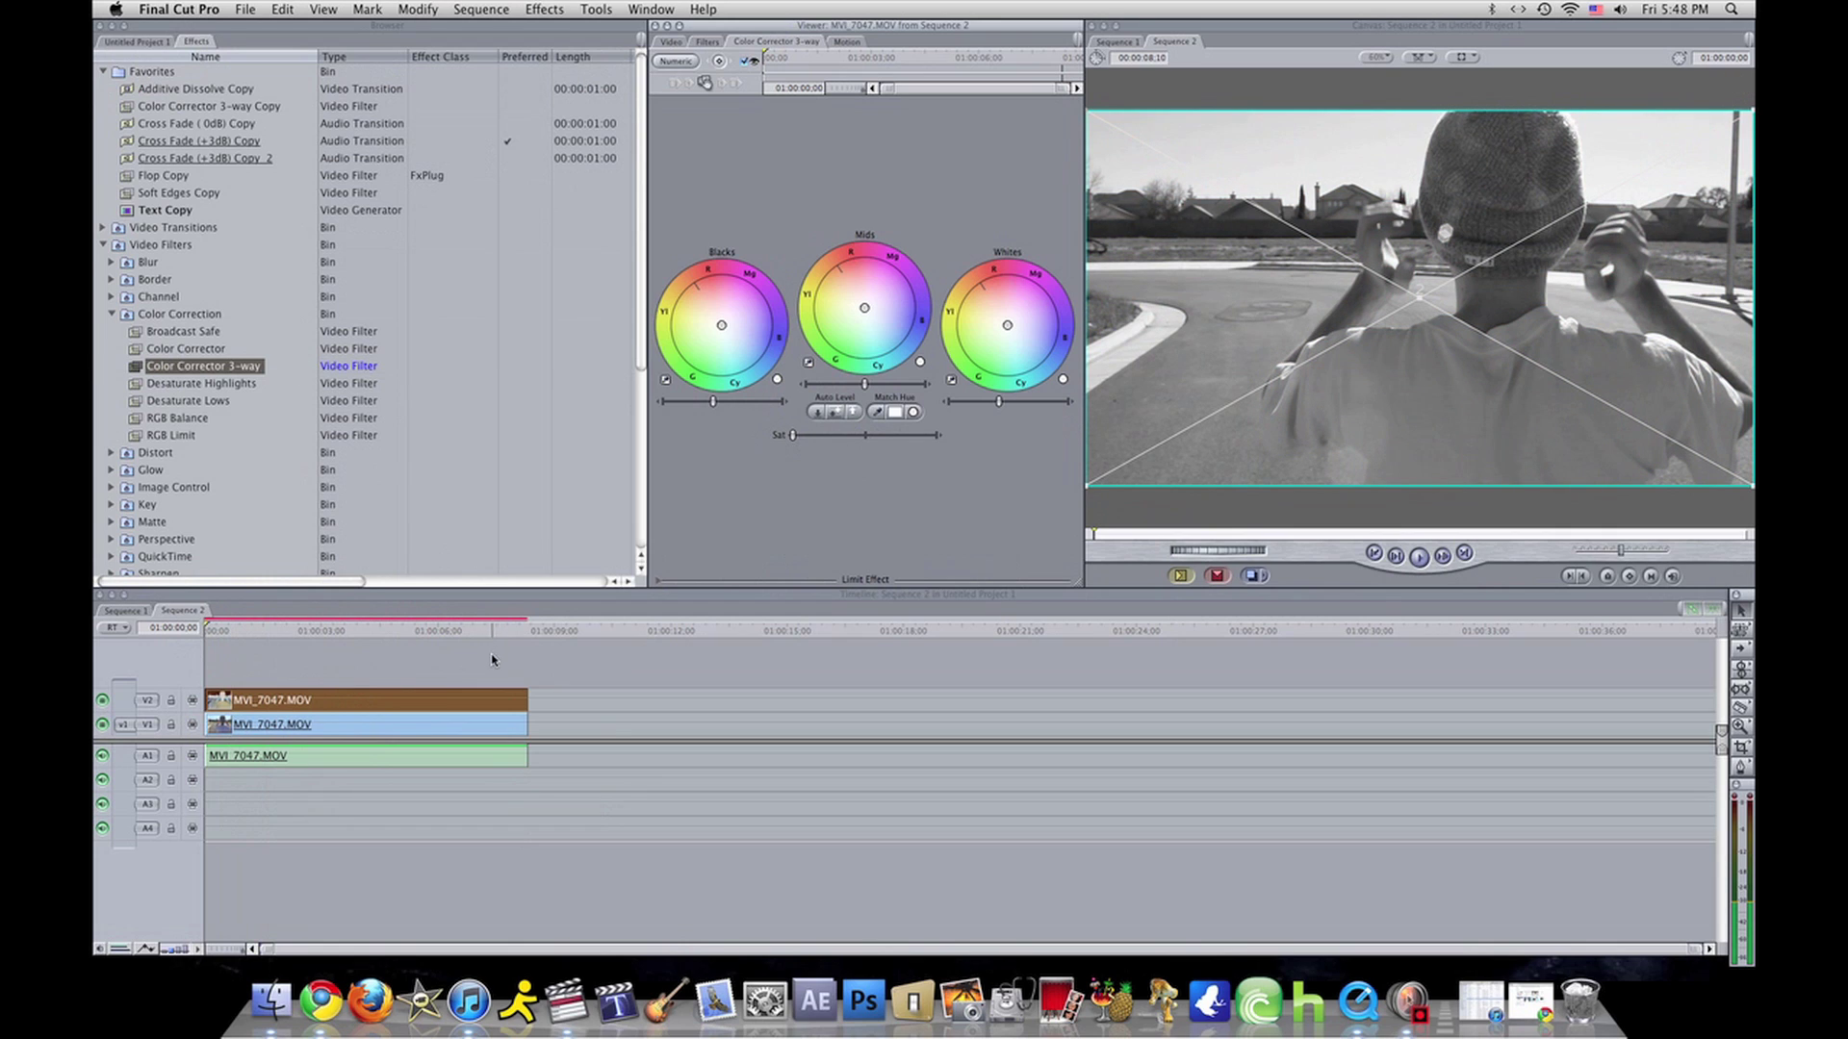
pyautogui.rightClick(339, 704)
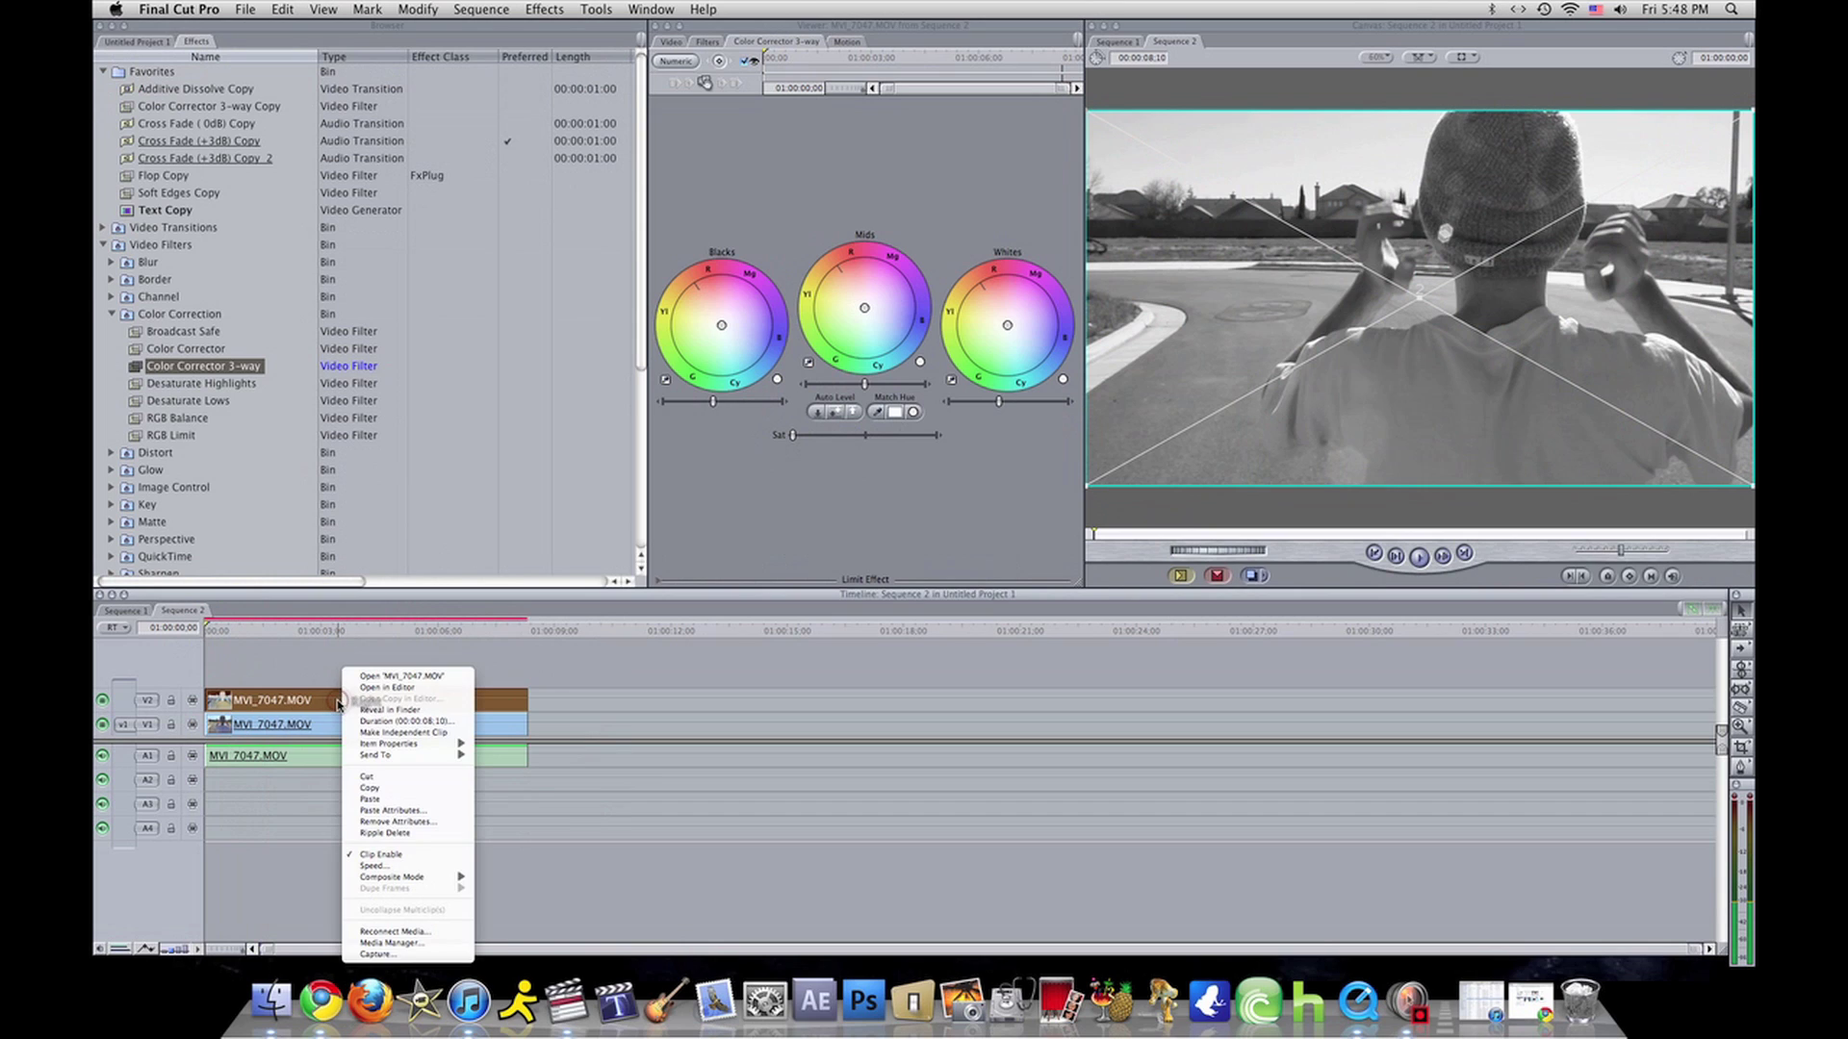
# Set the black-and-white V2 copy's composite mode to Overlay
pyautogui.moveTo(430, 878)
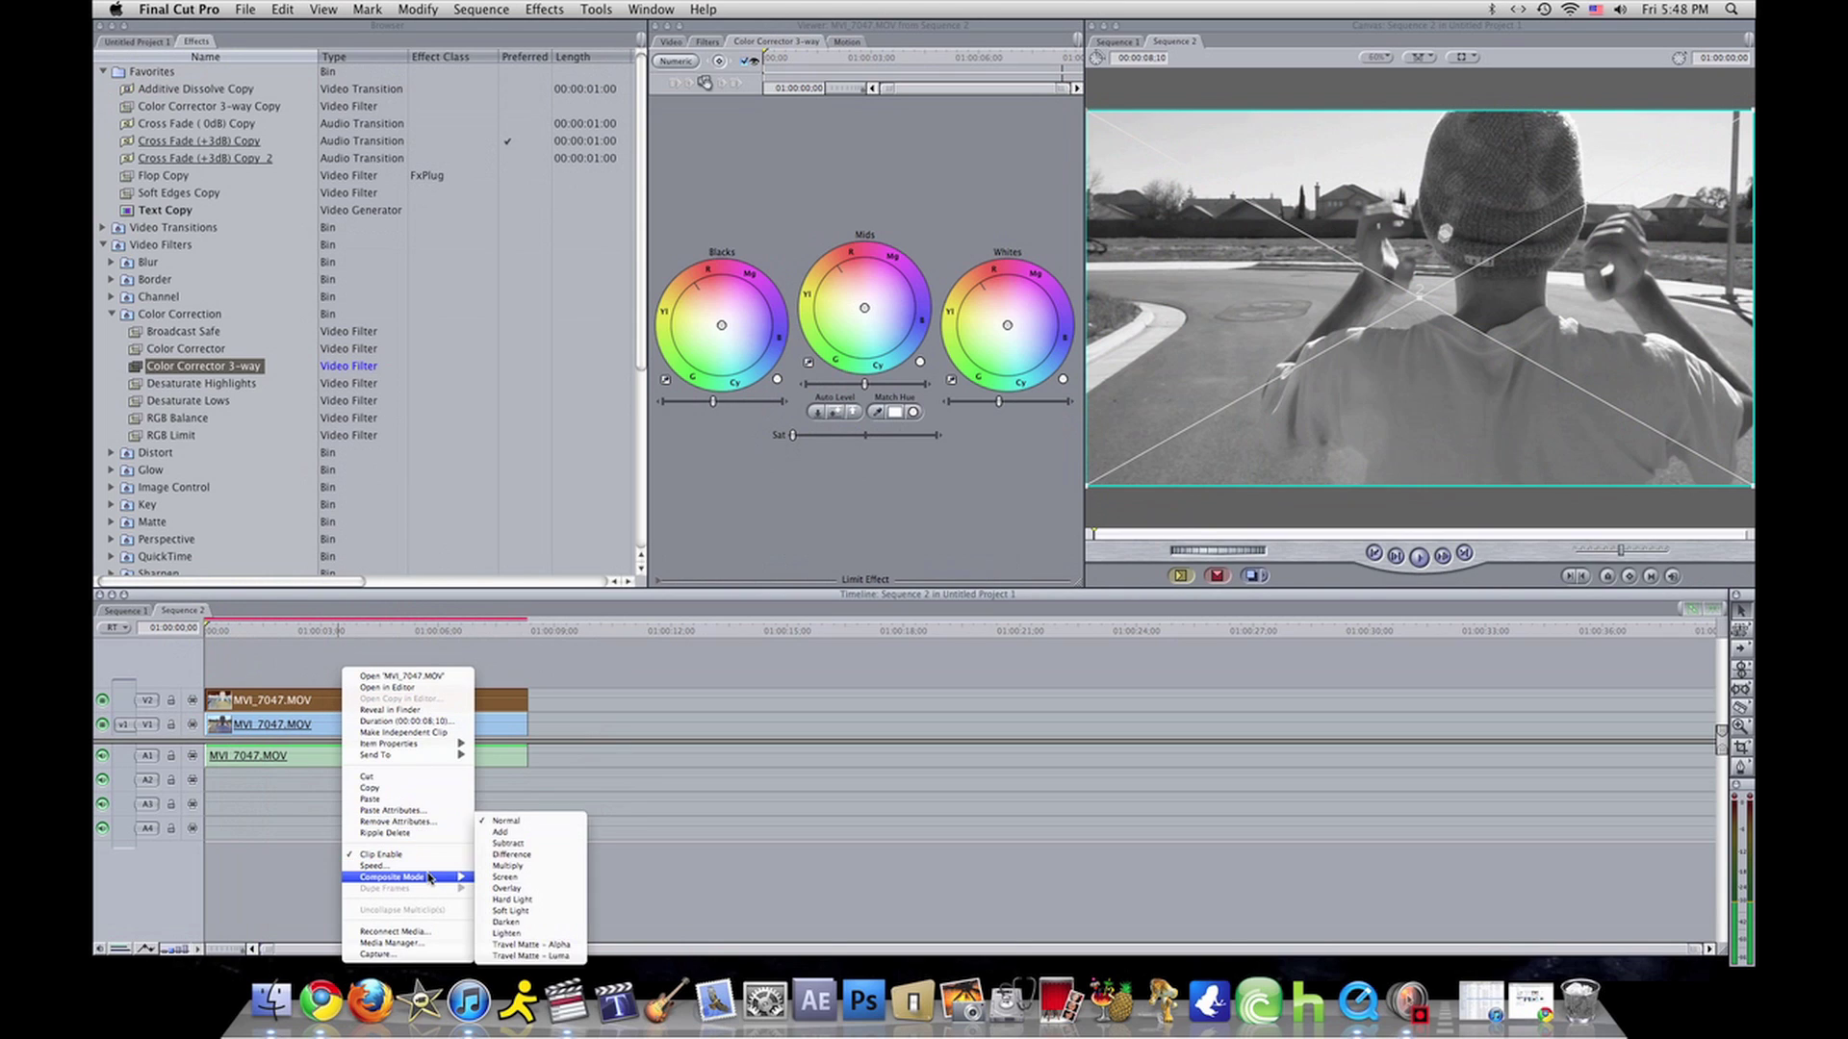
pyautogui.click(502, 890)
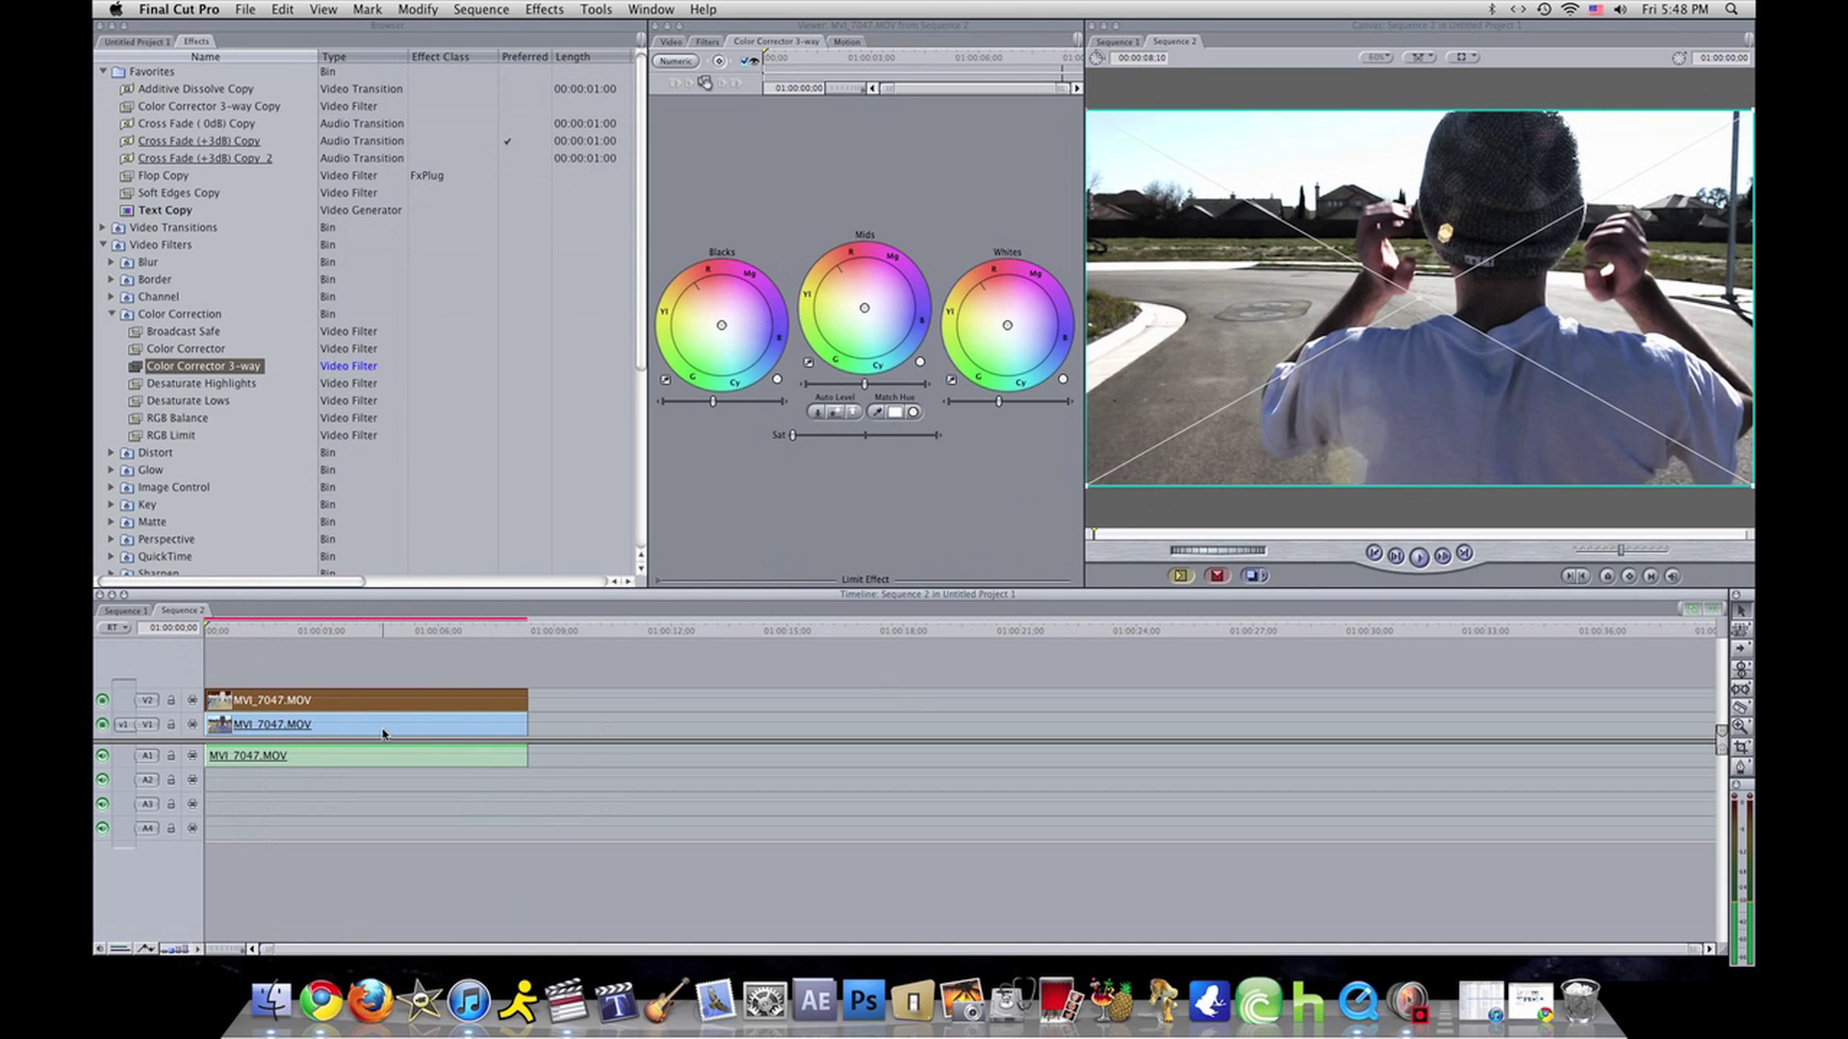
pyautogui.click(382, 733)
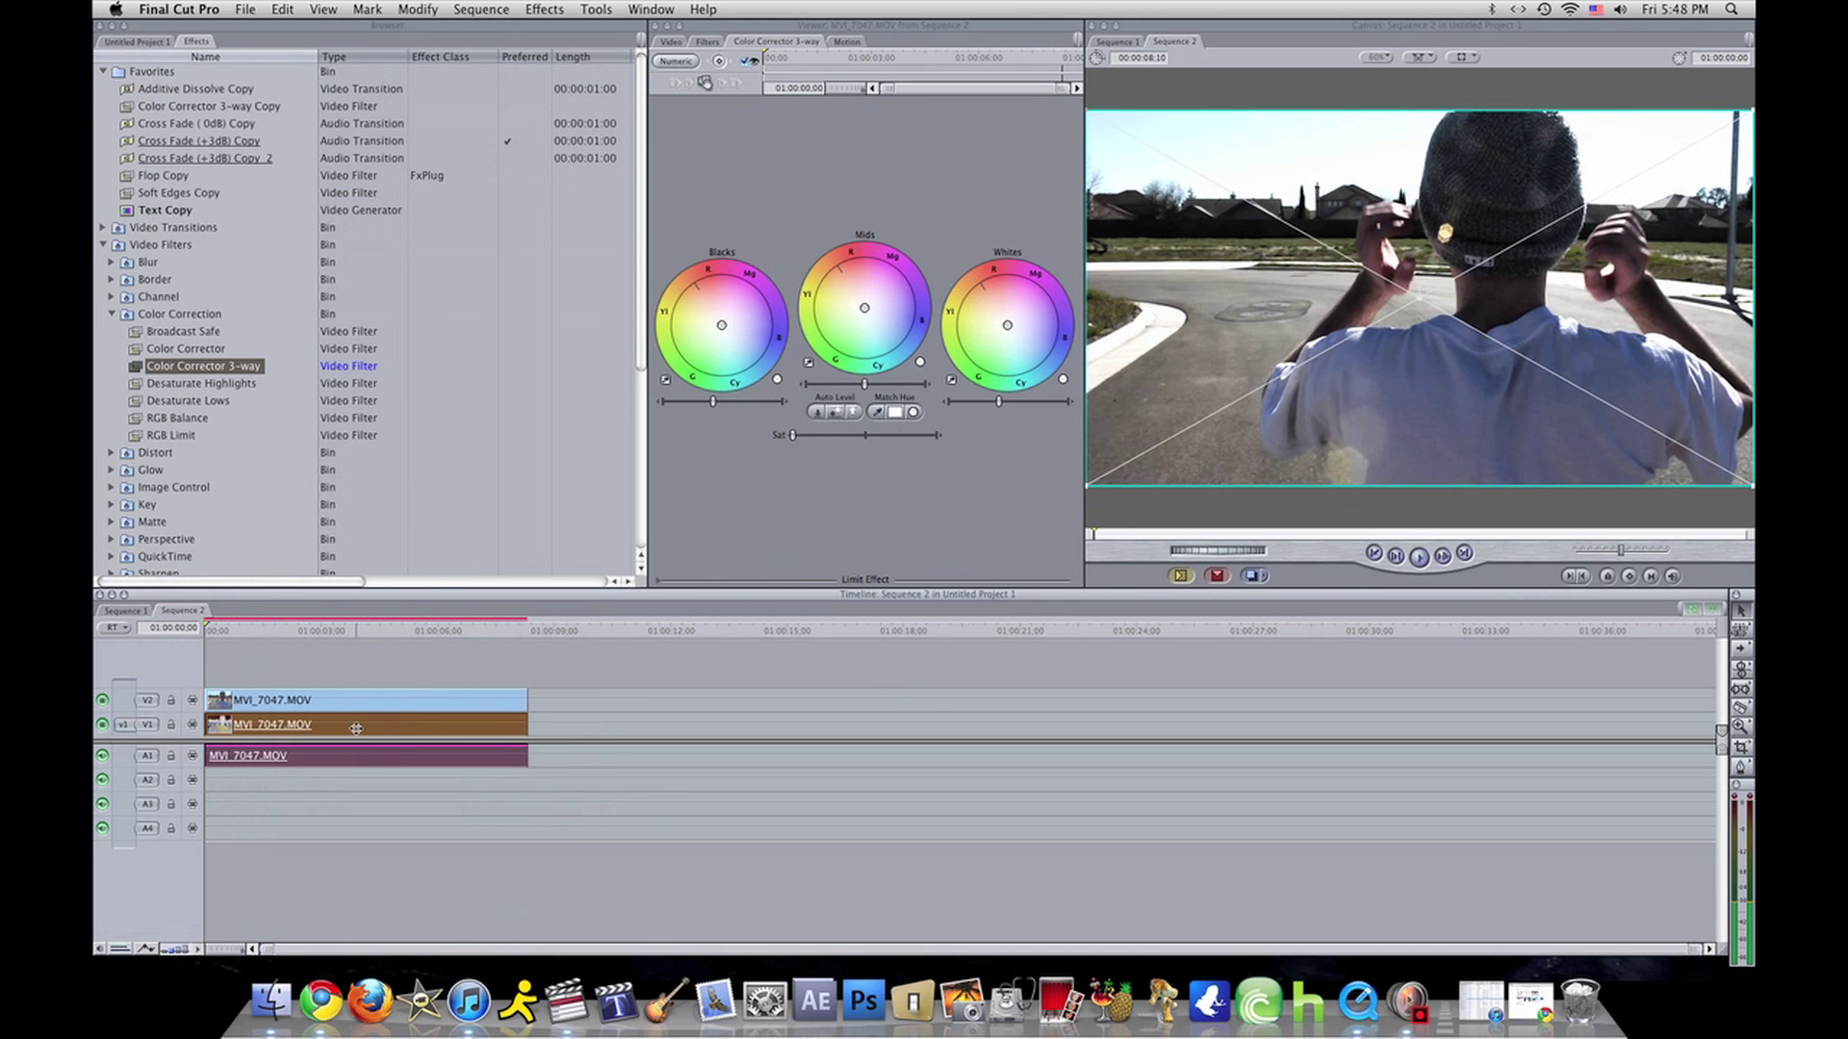
# Raise the V1 clip's Blacks level and tint its shadows with the Blacks balance wheel
pyautogui.doubleClick(355, 728)
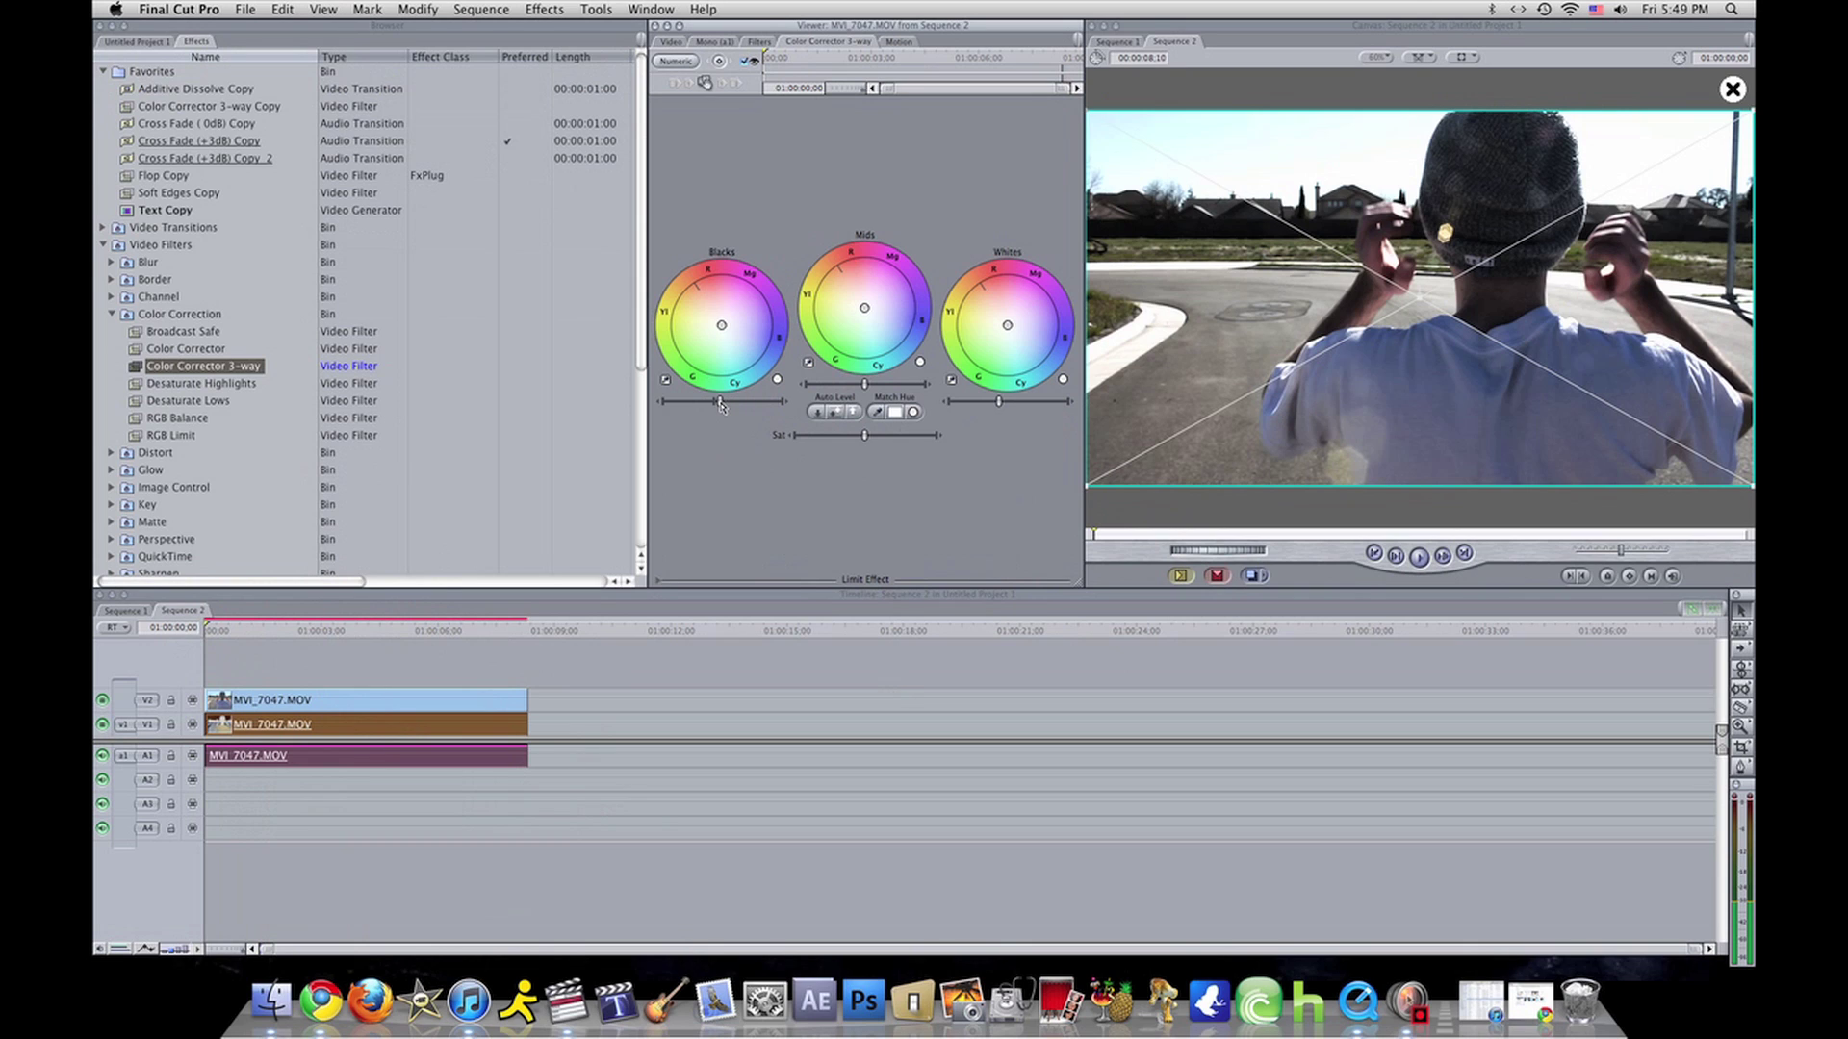
pyautogui.moveTo(714, 403); pyautogui.dragTo(719, 405)
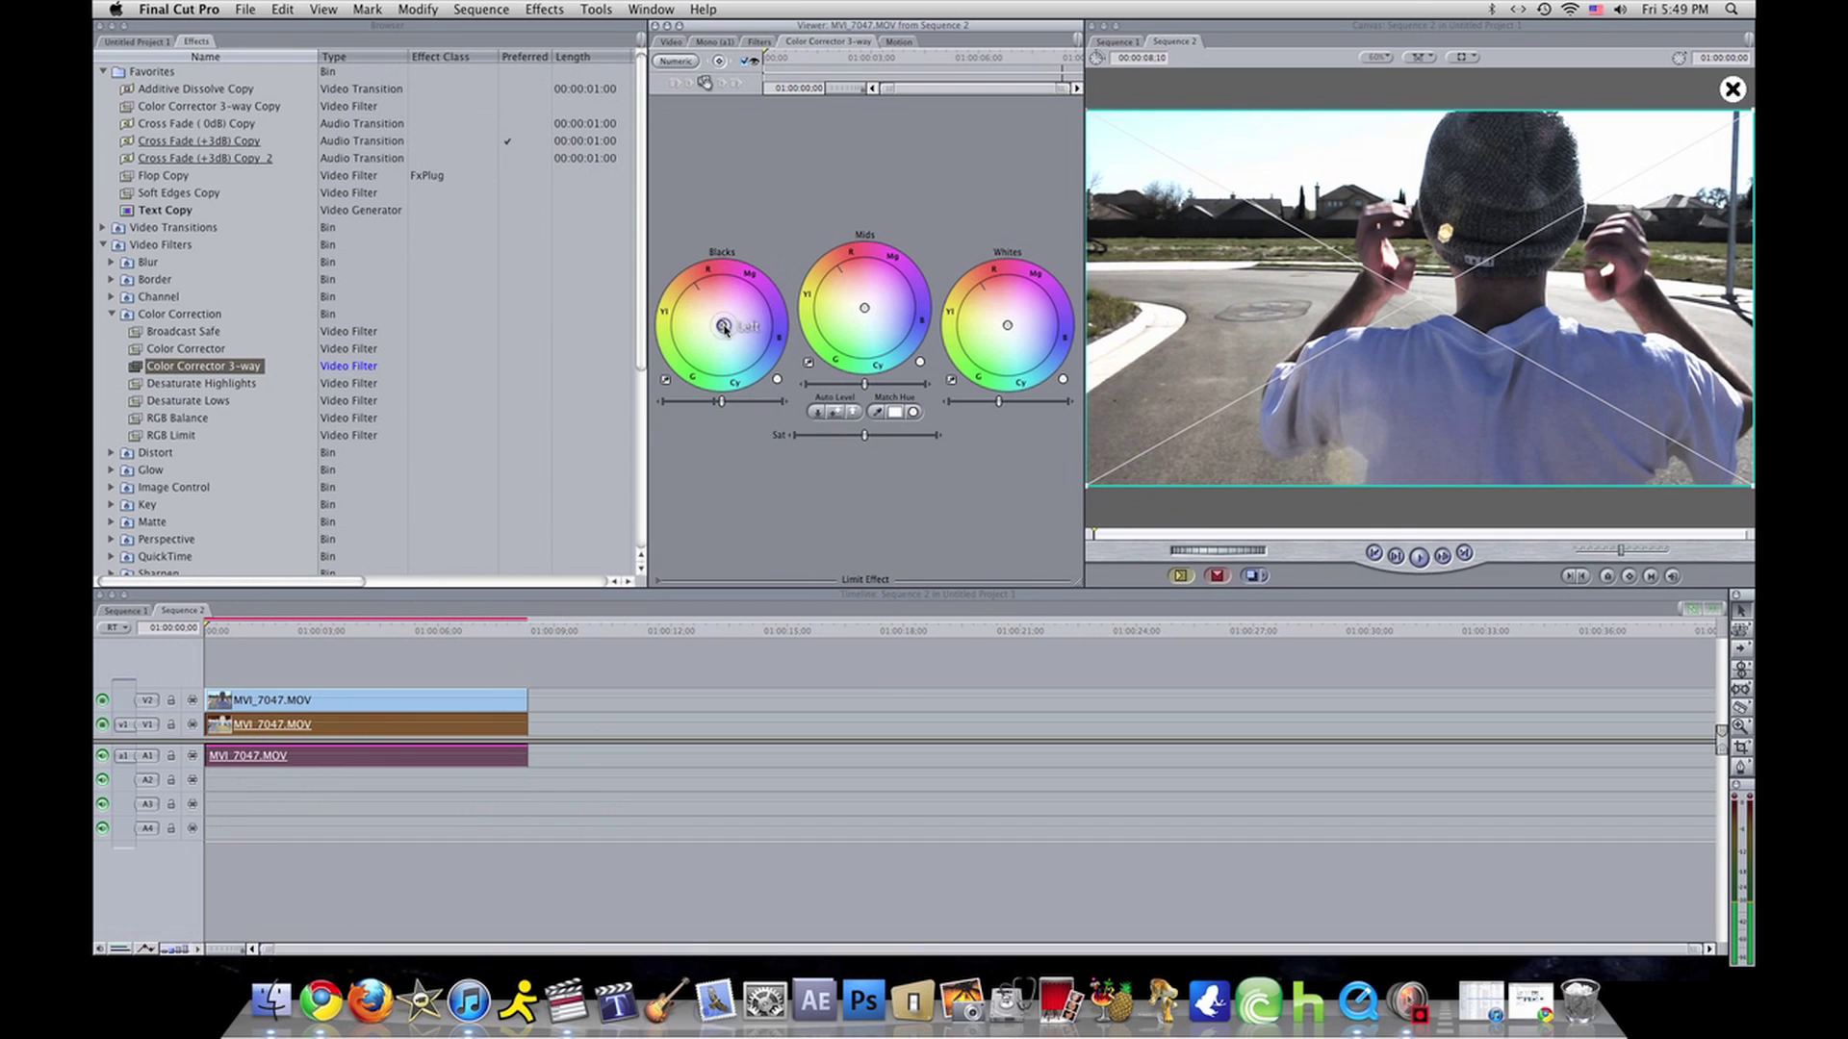
pyautogui.moveTo(721, 326); pyautogui.dragTo(724, 329)
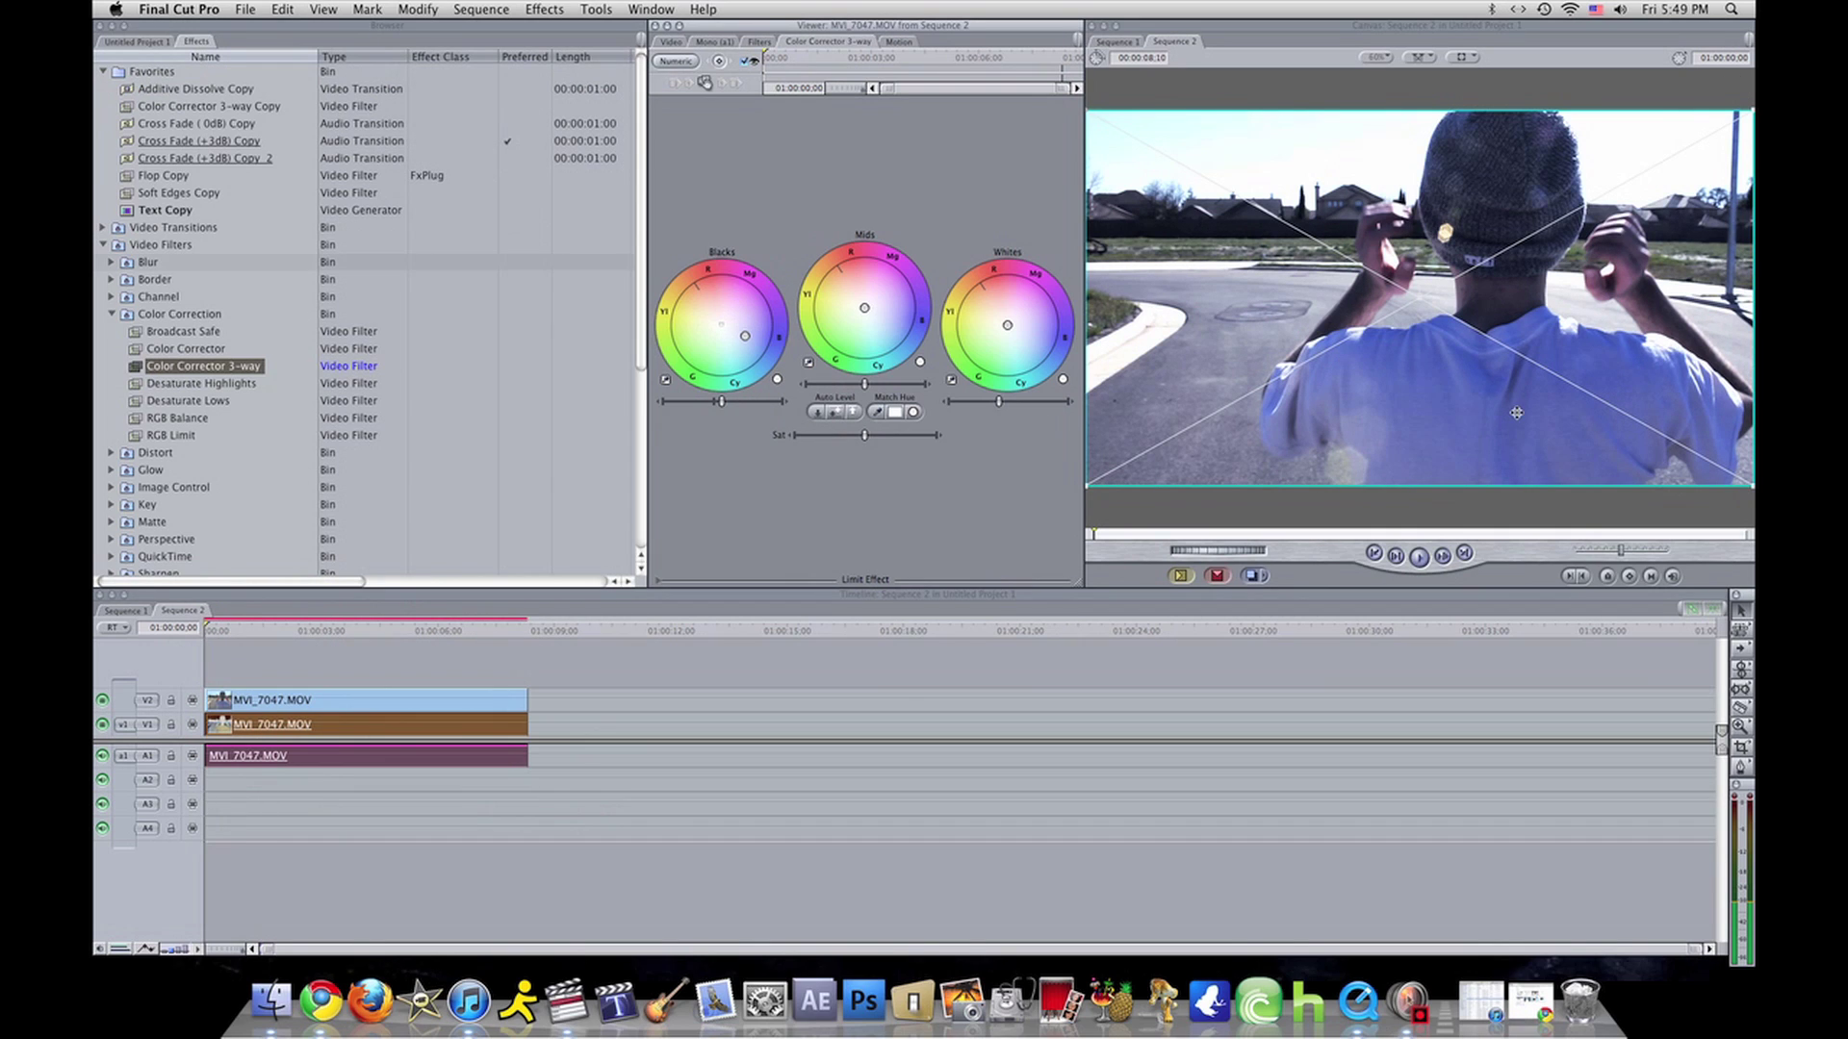
pyautogui.moveTo(745, 337); pyautogui.dragTo(734, 330)
pyautogui.press('Left')
pyautogui.press('Left')
pyautogui.press('Left')
pyautogui.press('Left')
pyautogui.press('Up')
pyautogui.press('Up')
# Lower the V1 clip's saturation slightly and deselect the timeline clips
pyautogui.moveTo(862, 442); pyautogui.dragTo(839, 446)
pyautogui.click(837, 445)
pyautogui.click(883, 660)
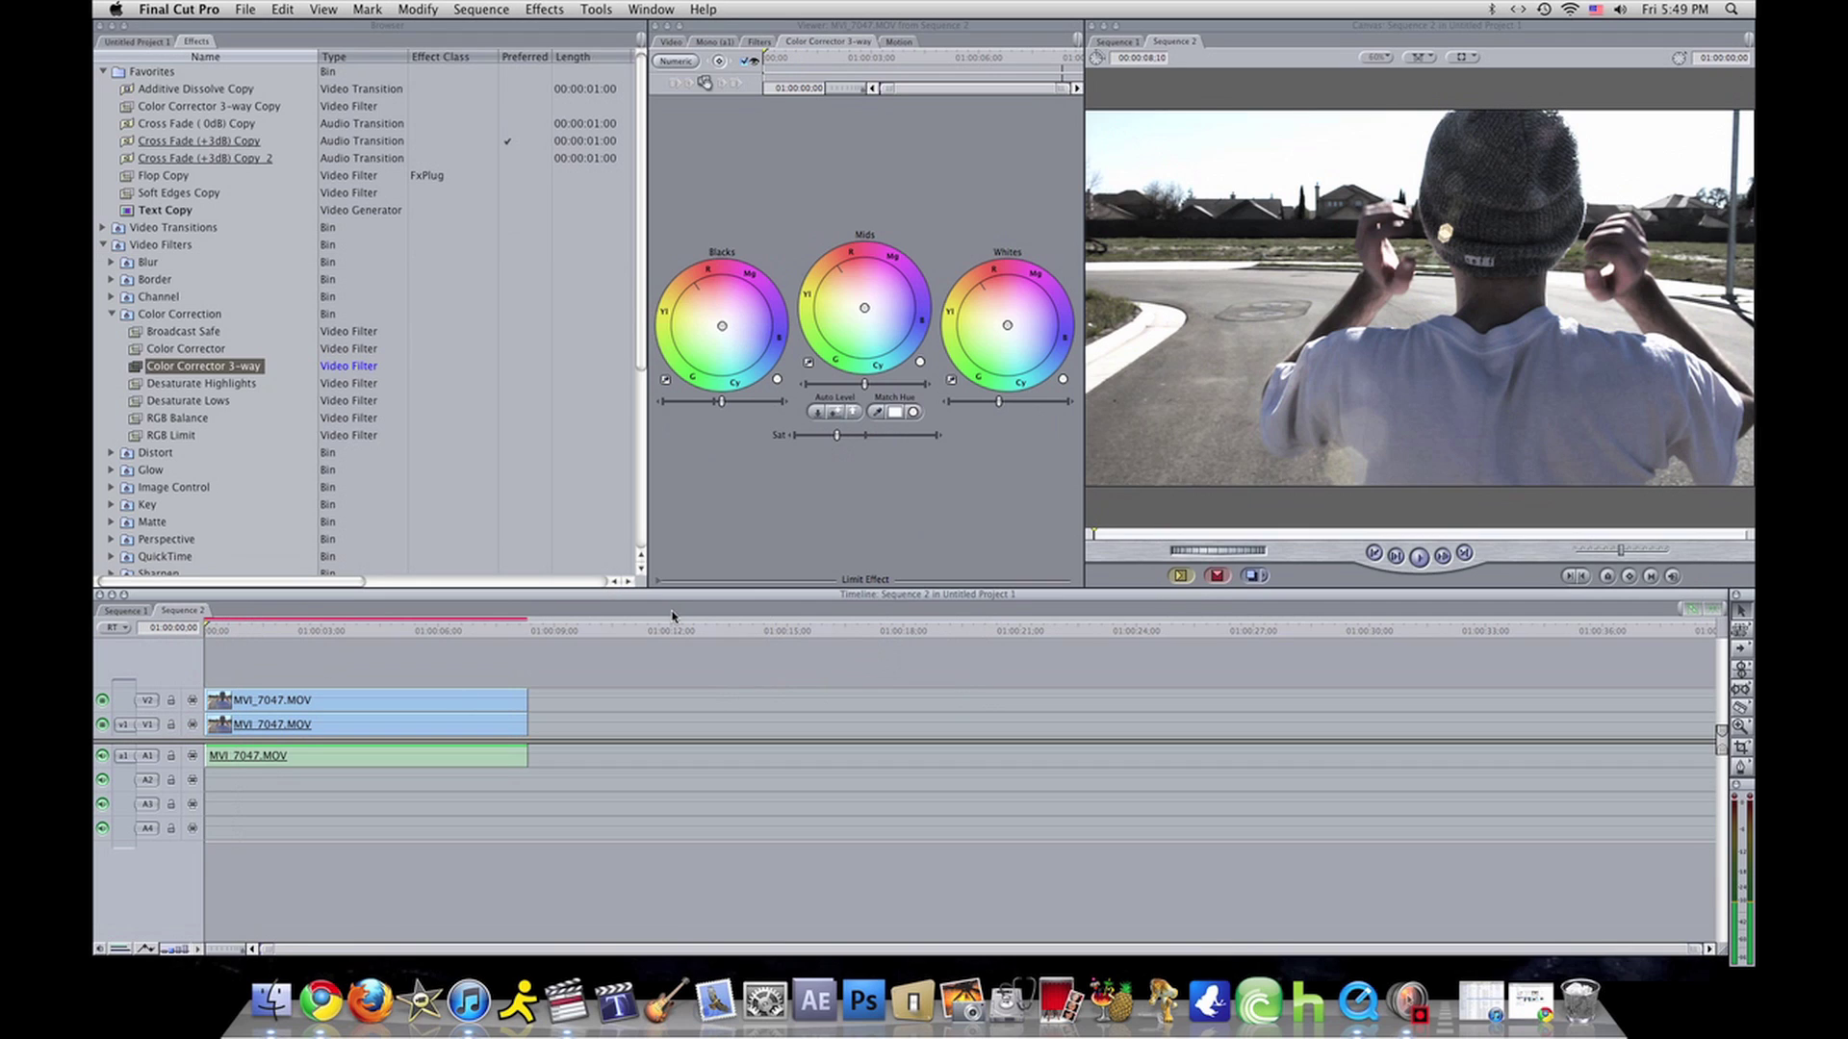
pyautogui.click(481, 9)
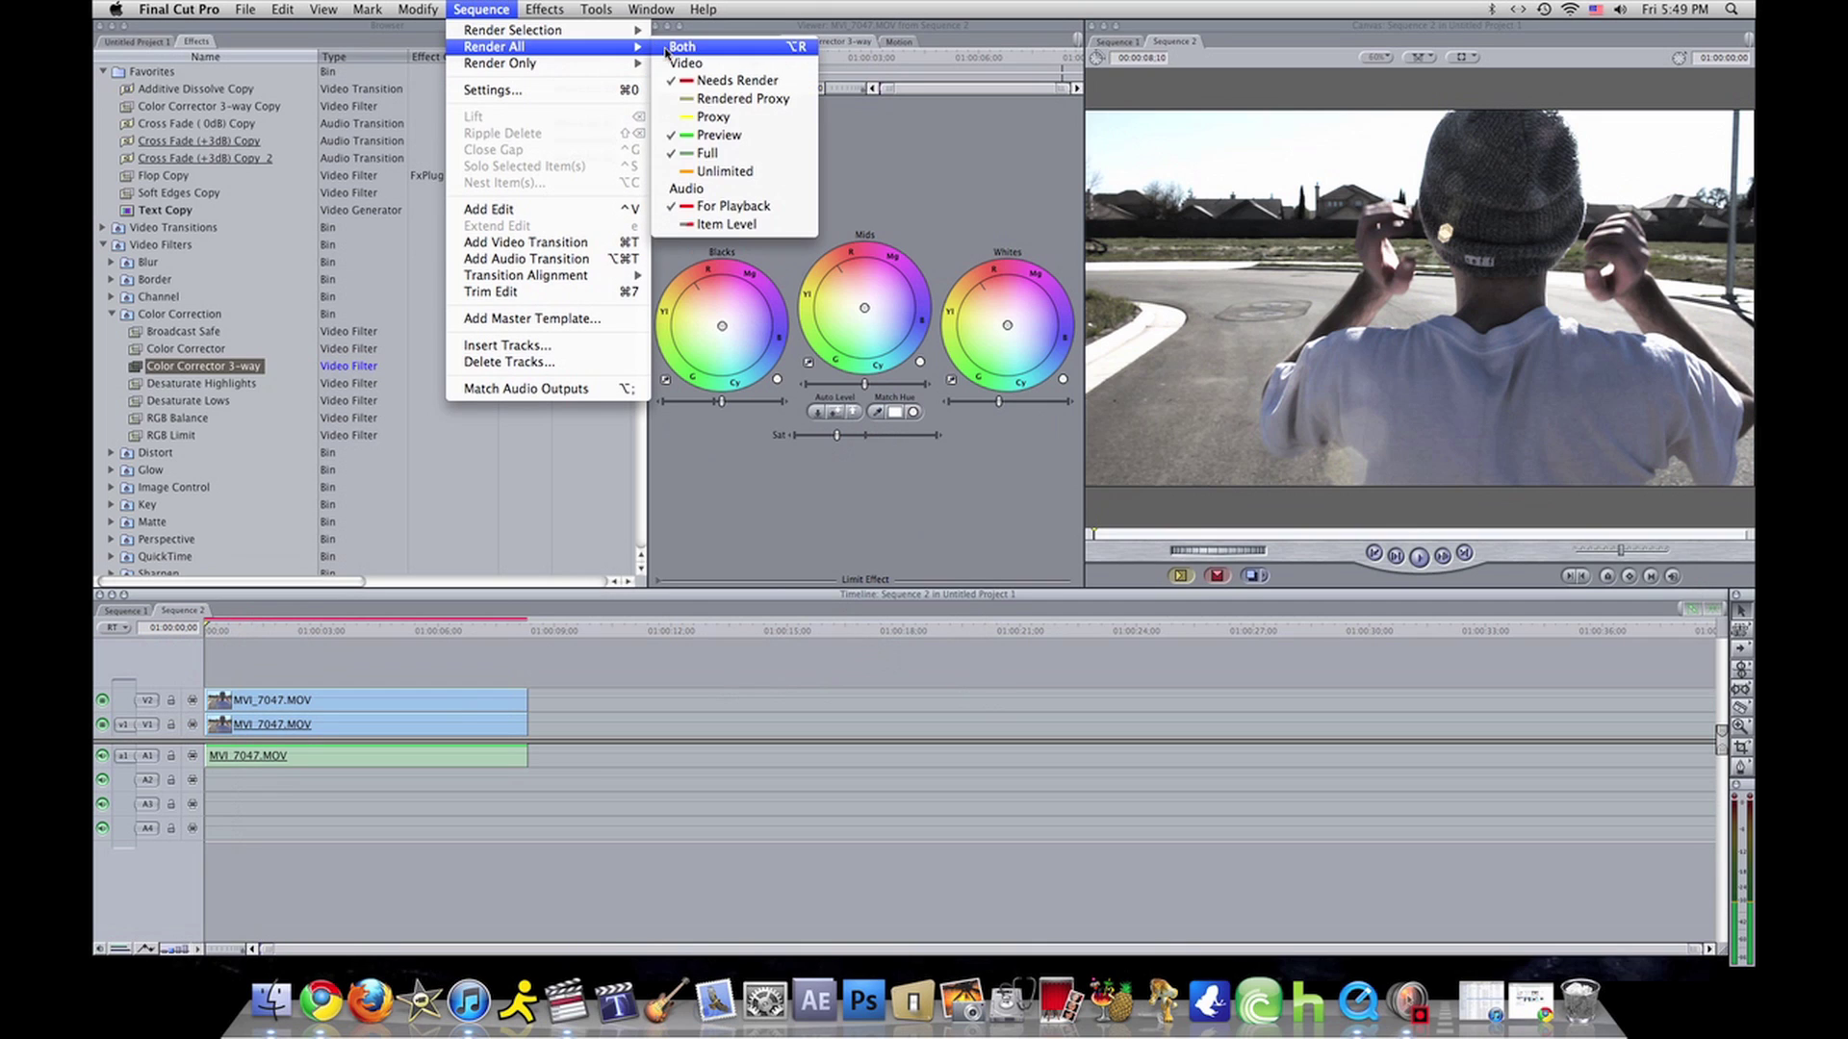
# Render the sequence and step the playhead through to the final frame at 01:00:08:10
pyautogui.click(671, 51)
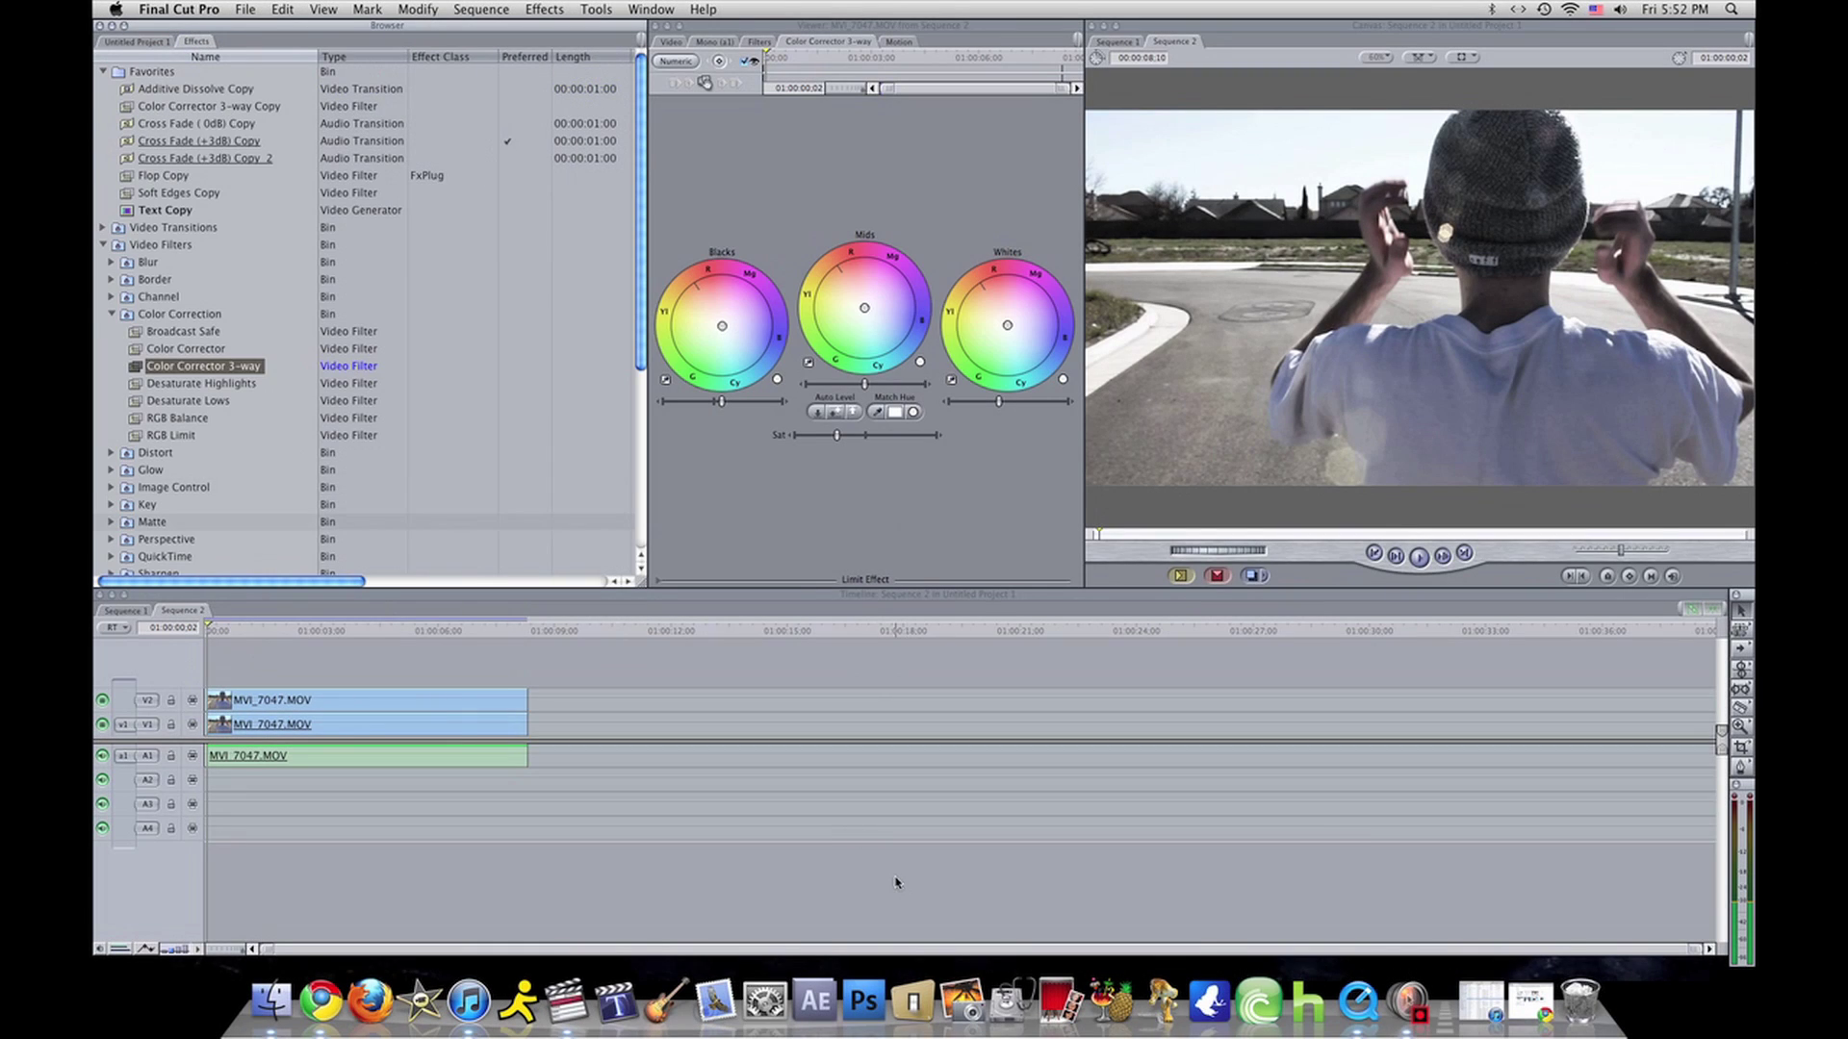
pyautogui.click(204, 632)
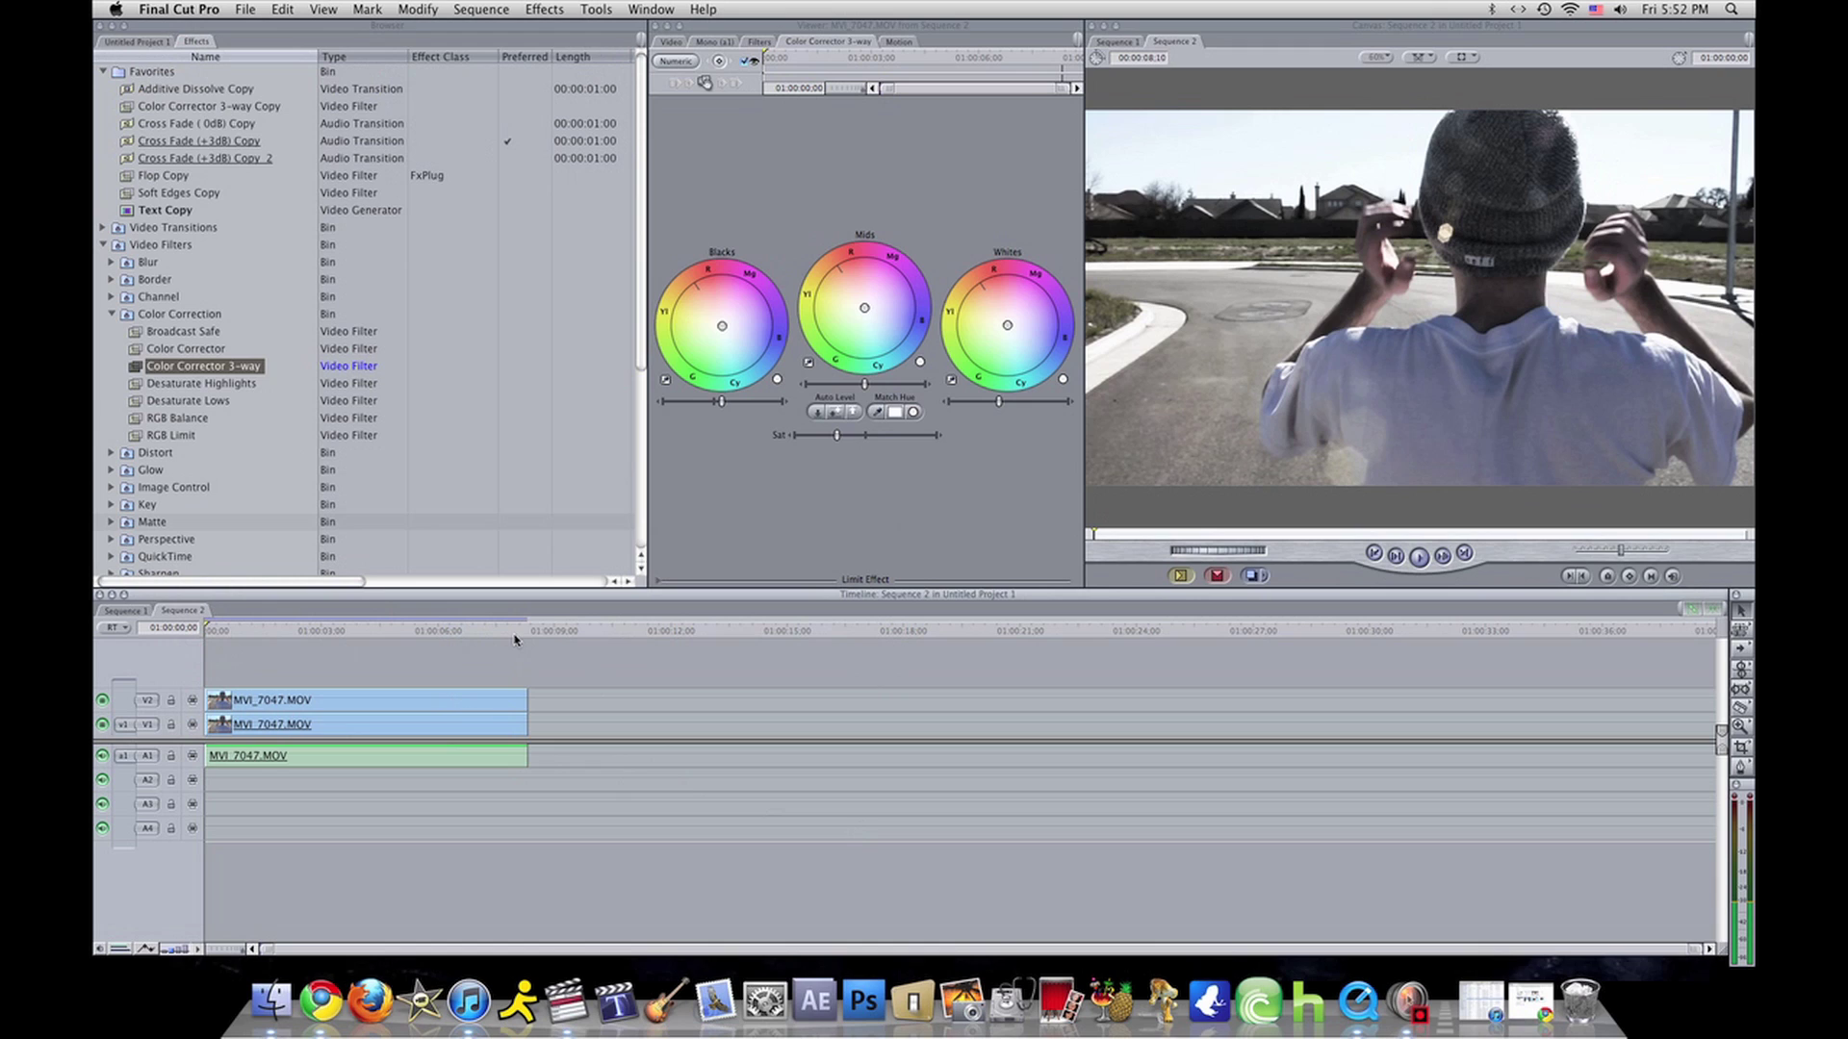
pyautogui.click(456, 632)
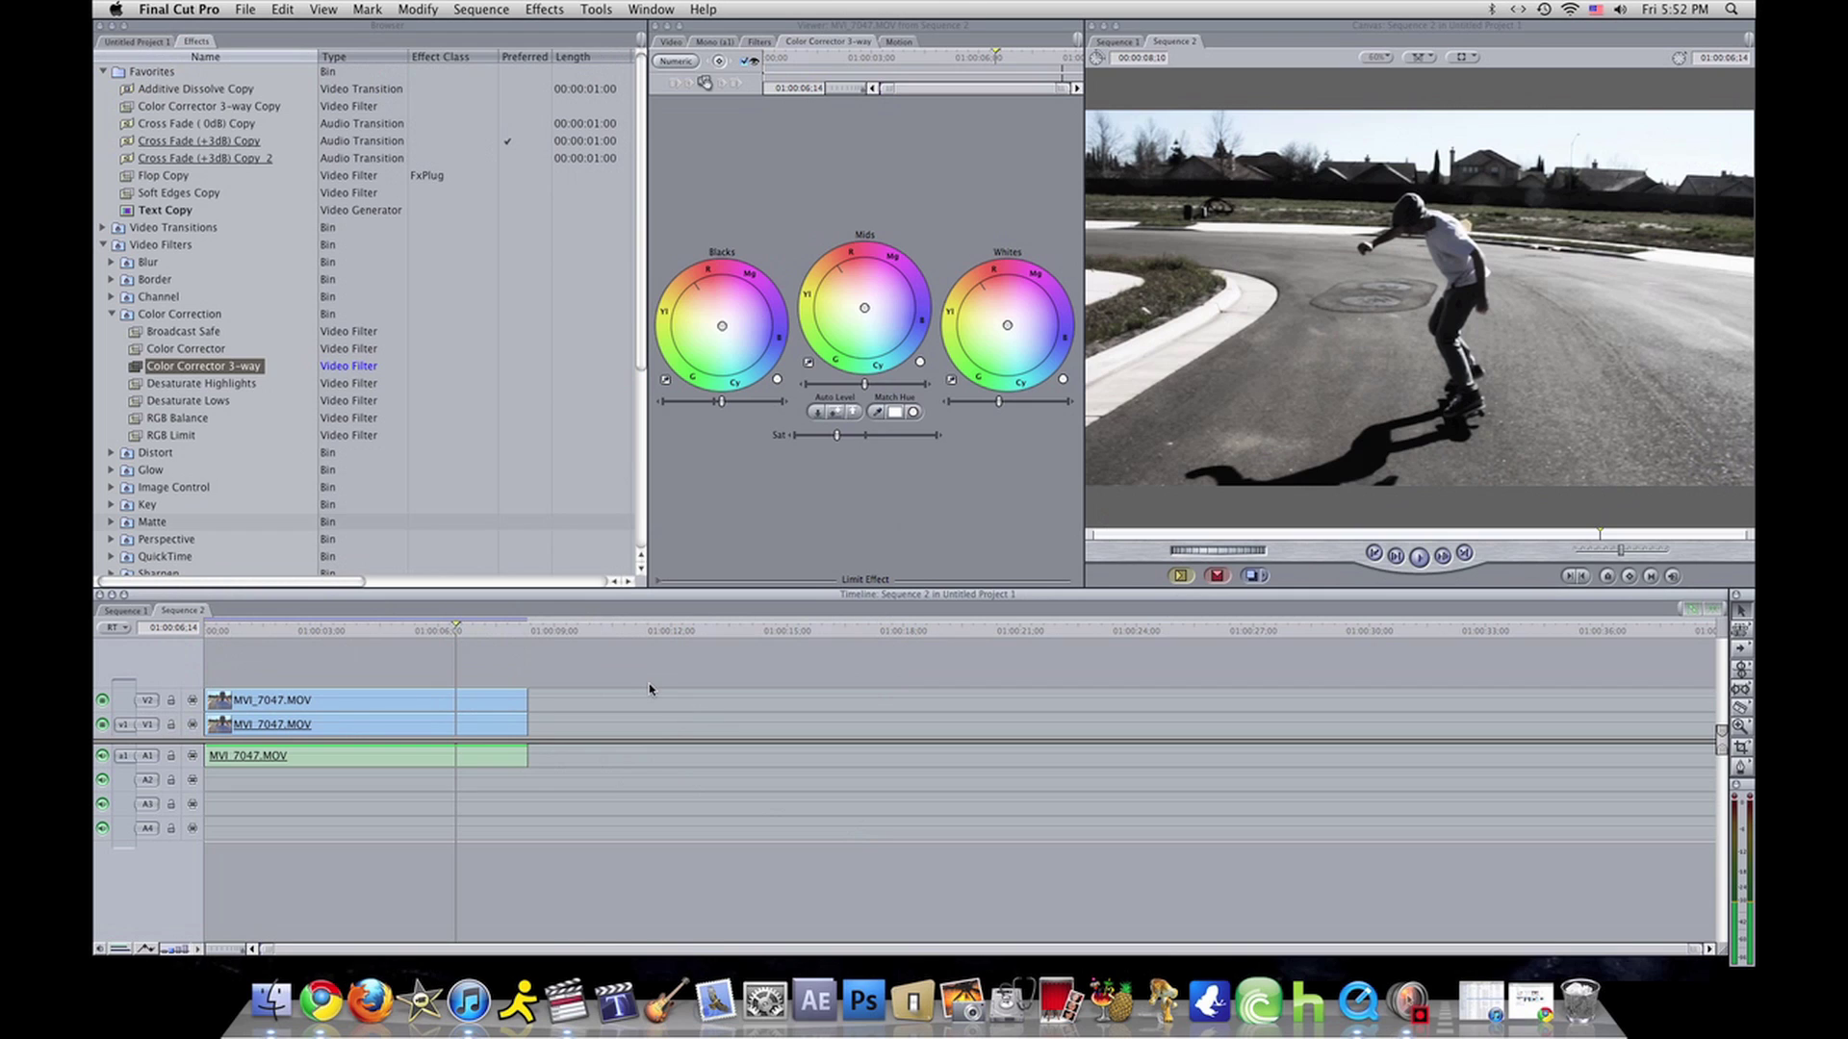
pyautogui.press('Down')
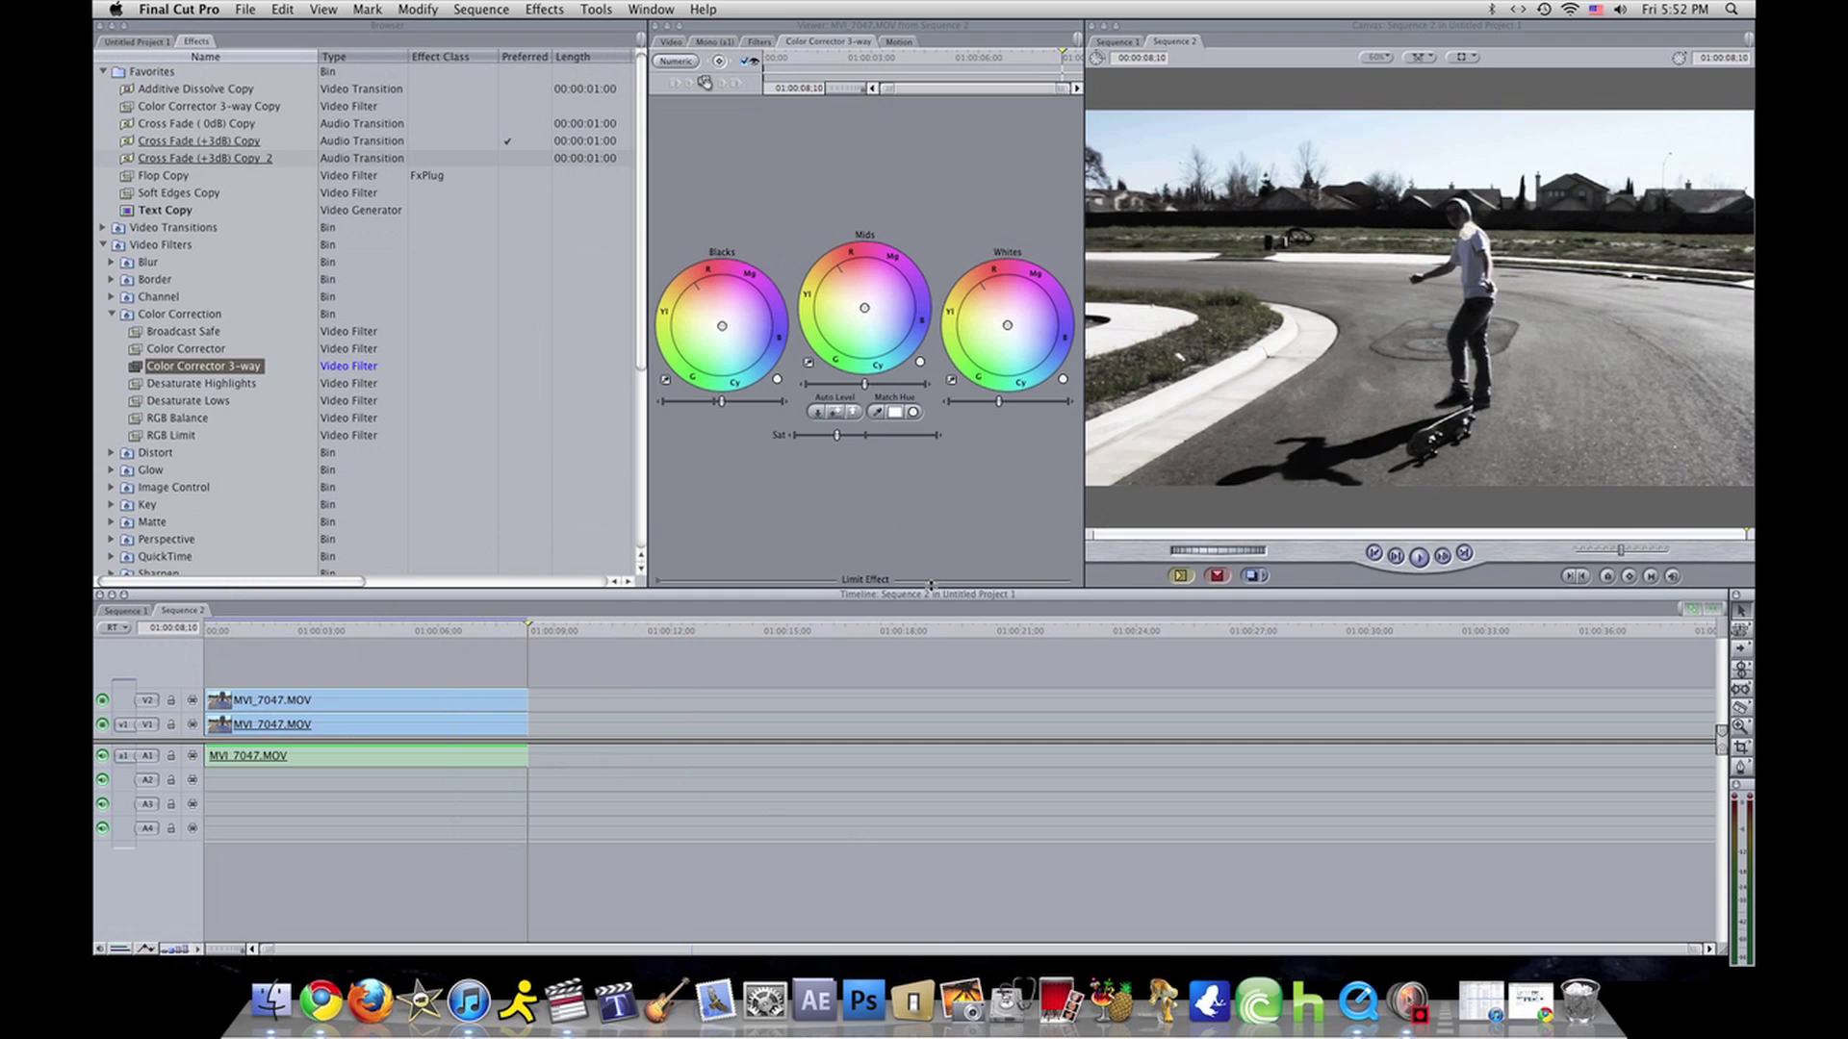
# Start a File > Export > Using QuickTime Conversion export named Skate Fail
pyautogui.click(245, 10)
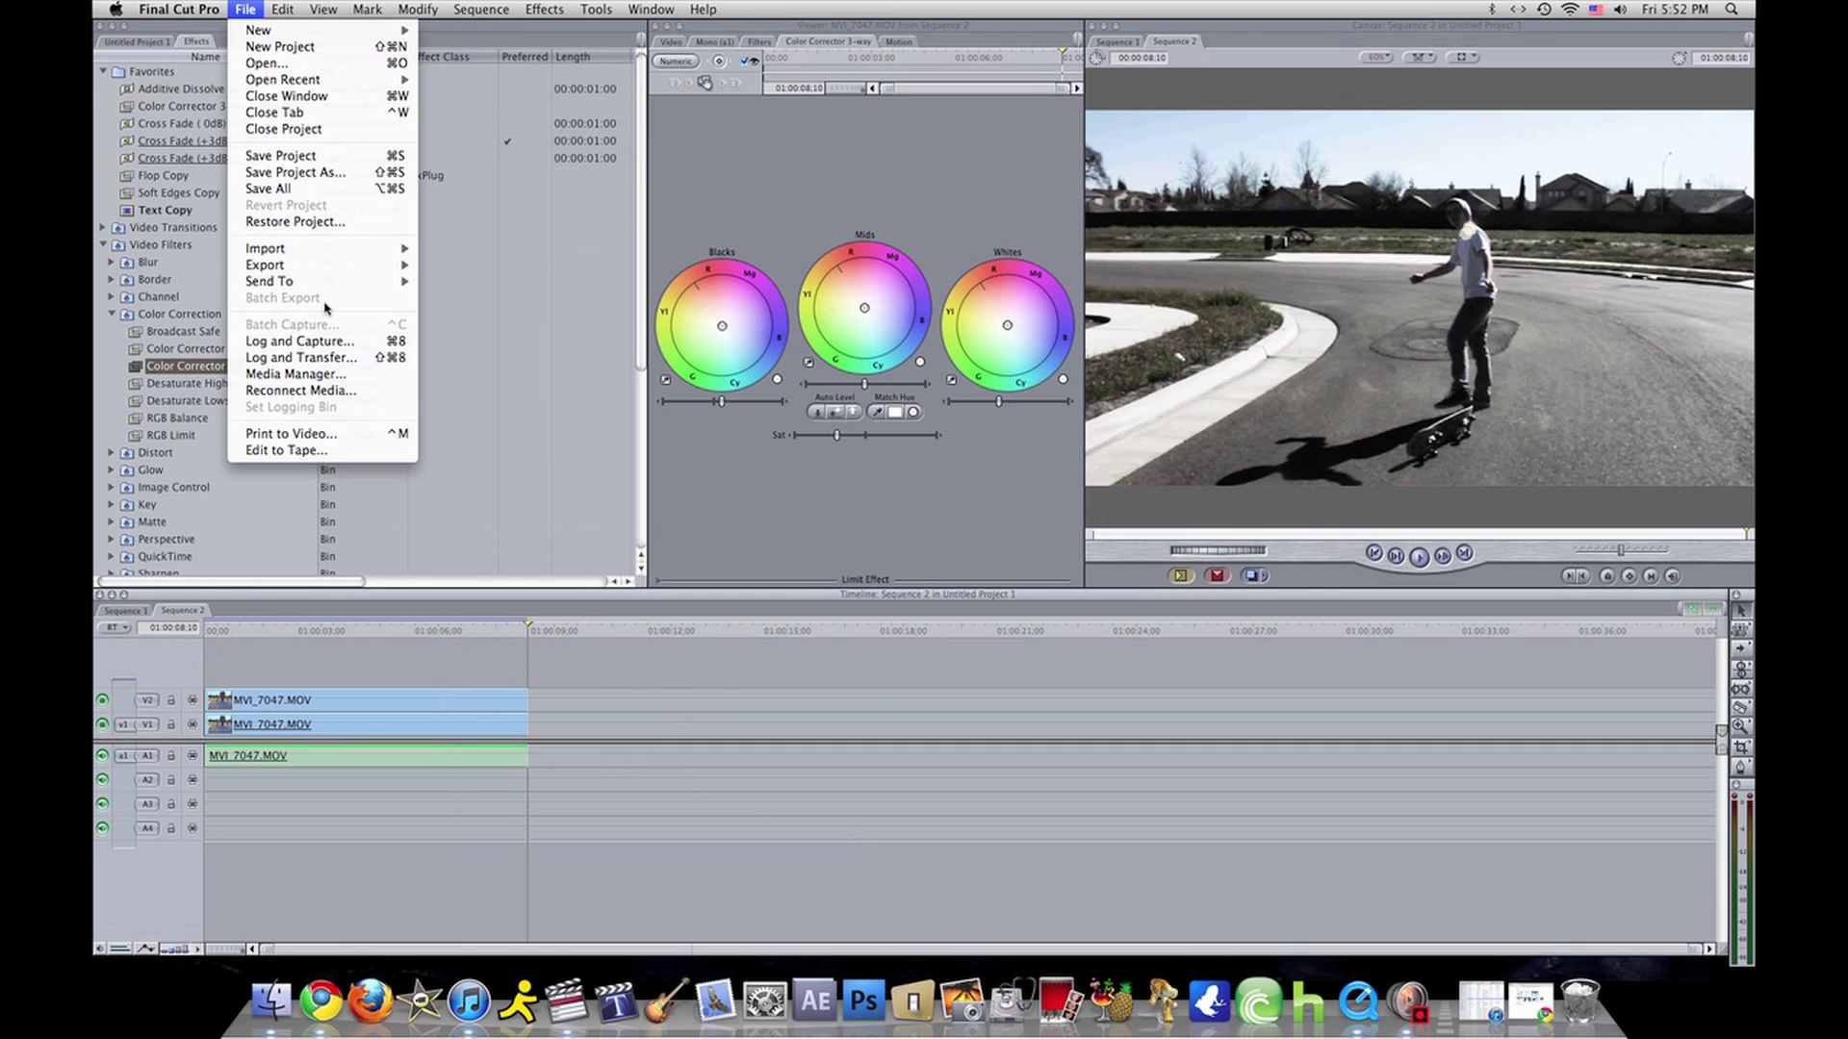
pyautogui.moveTo(310, 276)
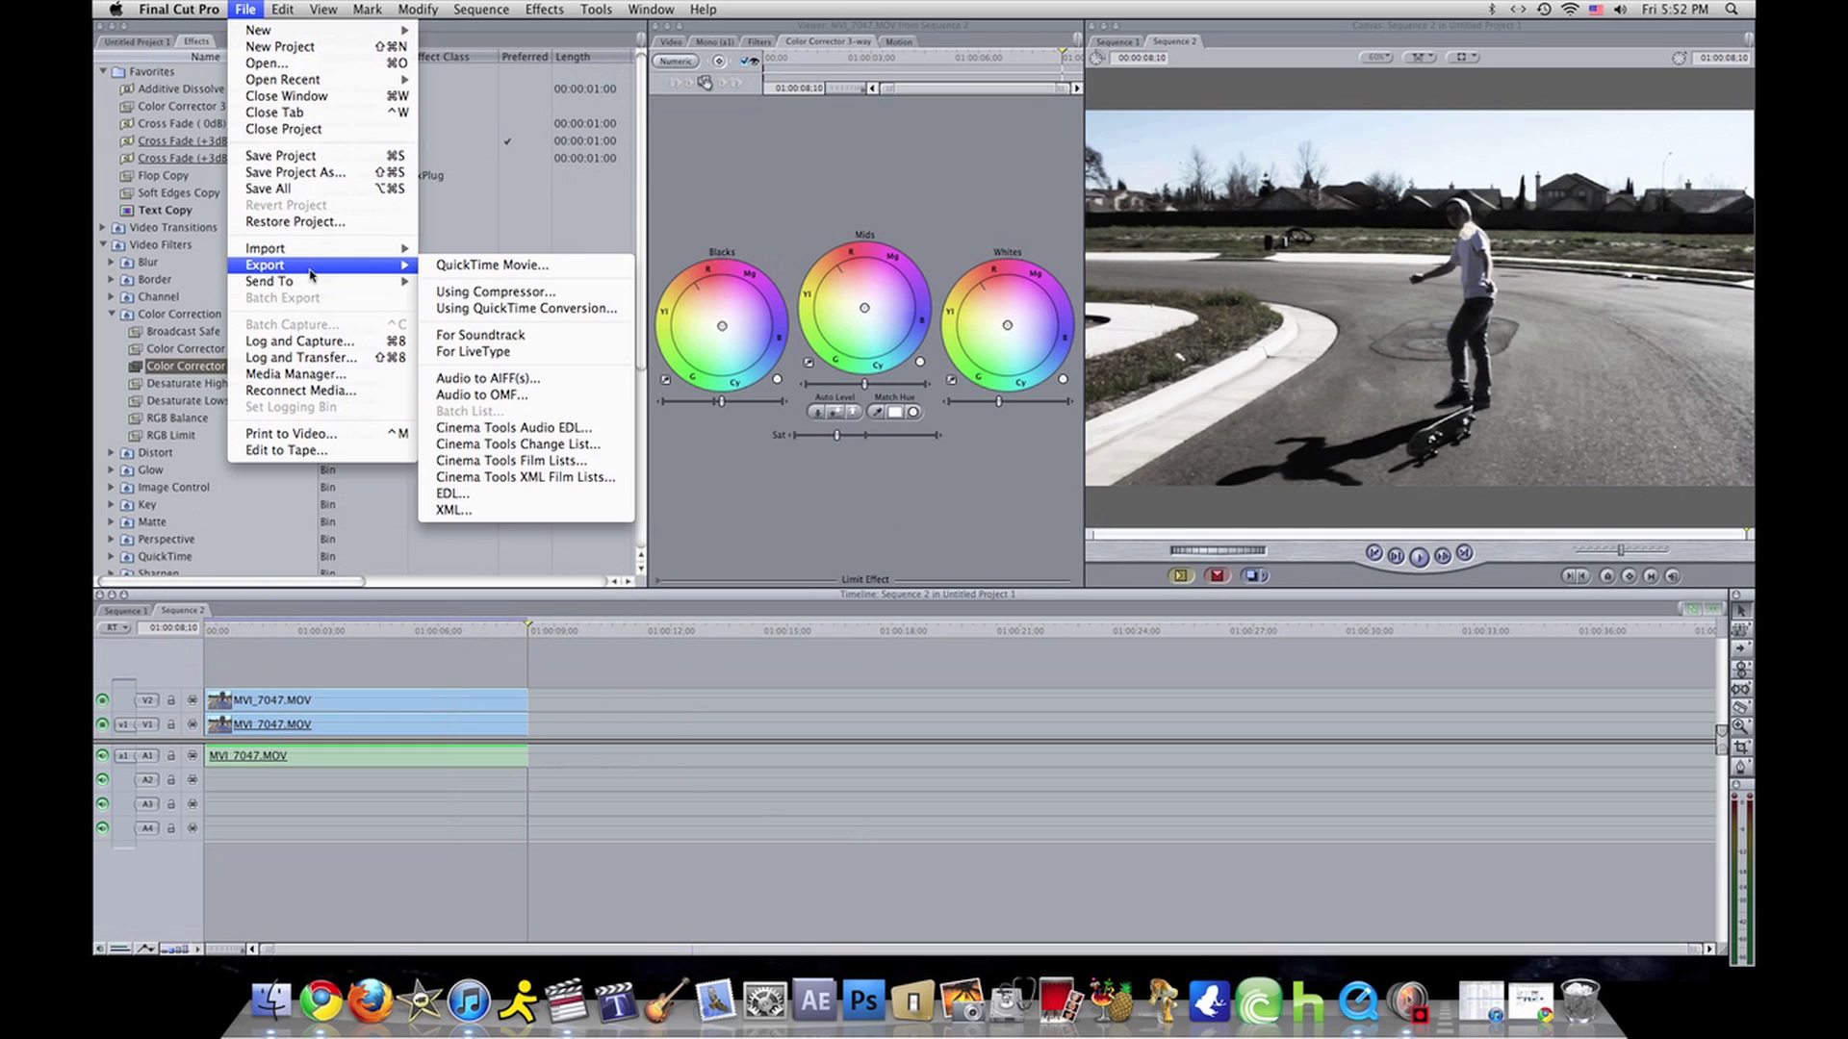
pyautogui.click(515, 309)
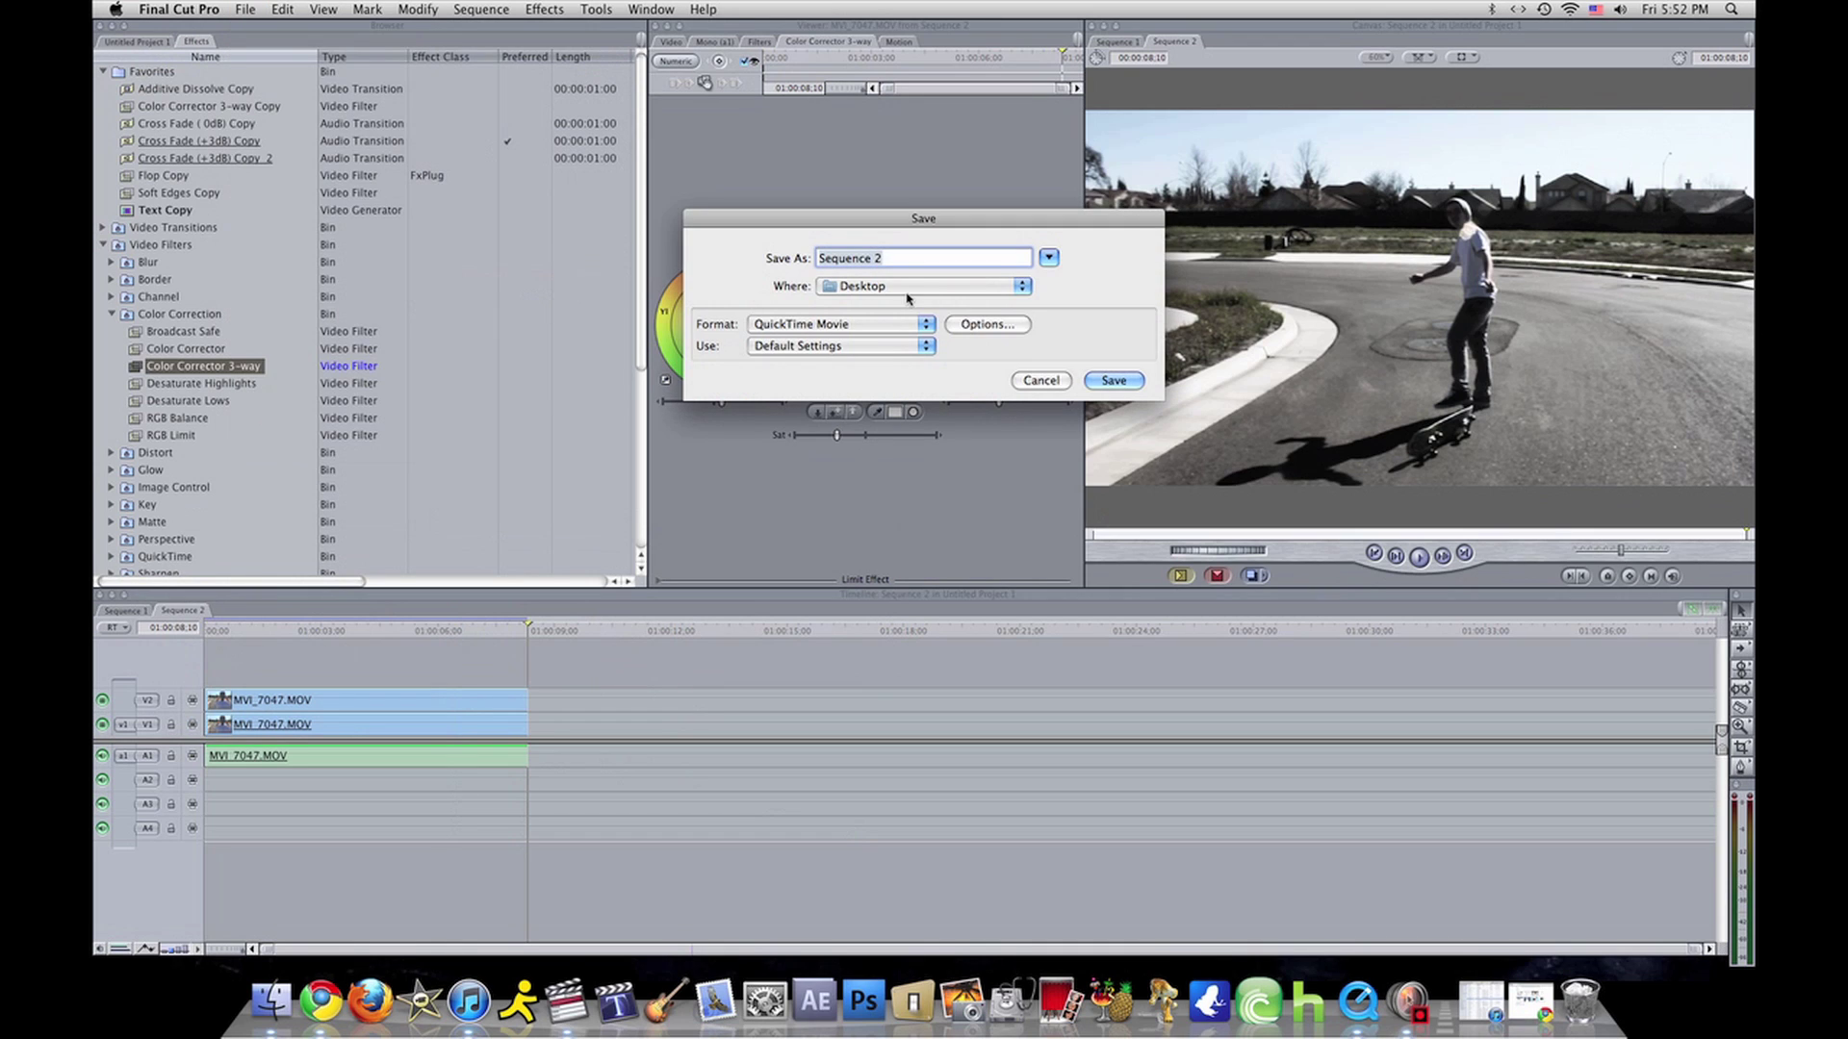
pyautogui.press('BackSpace')
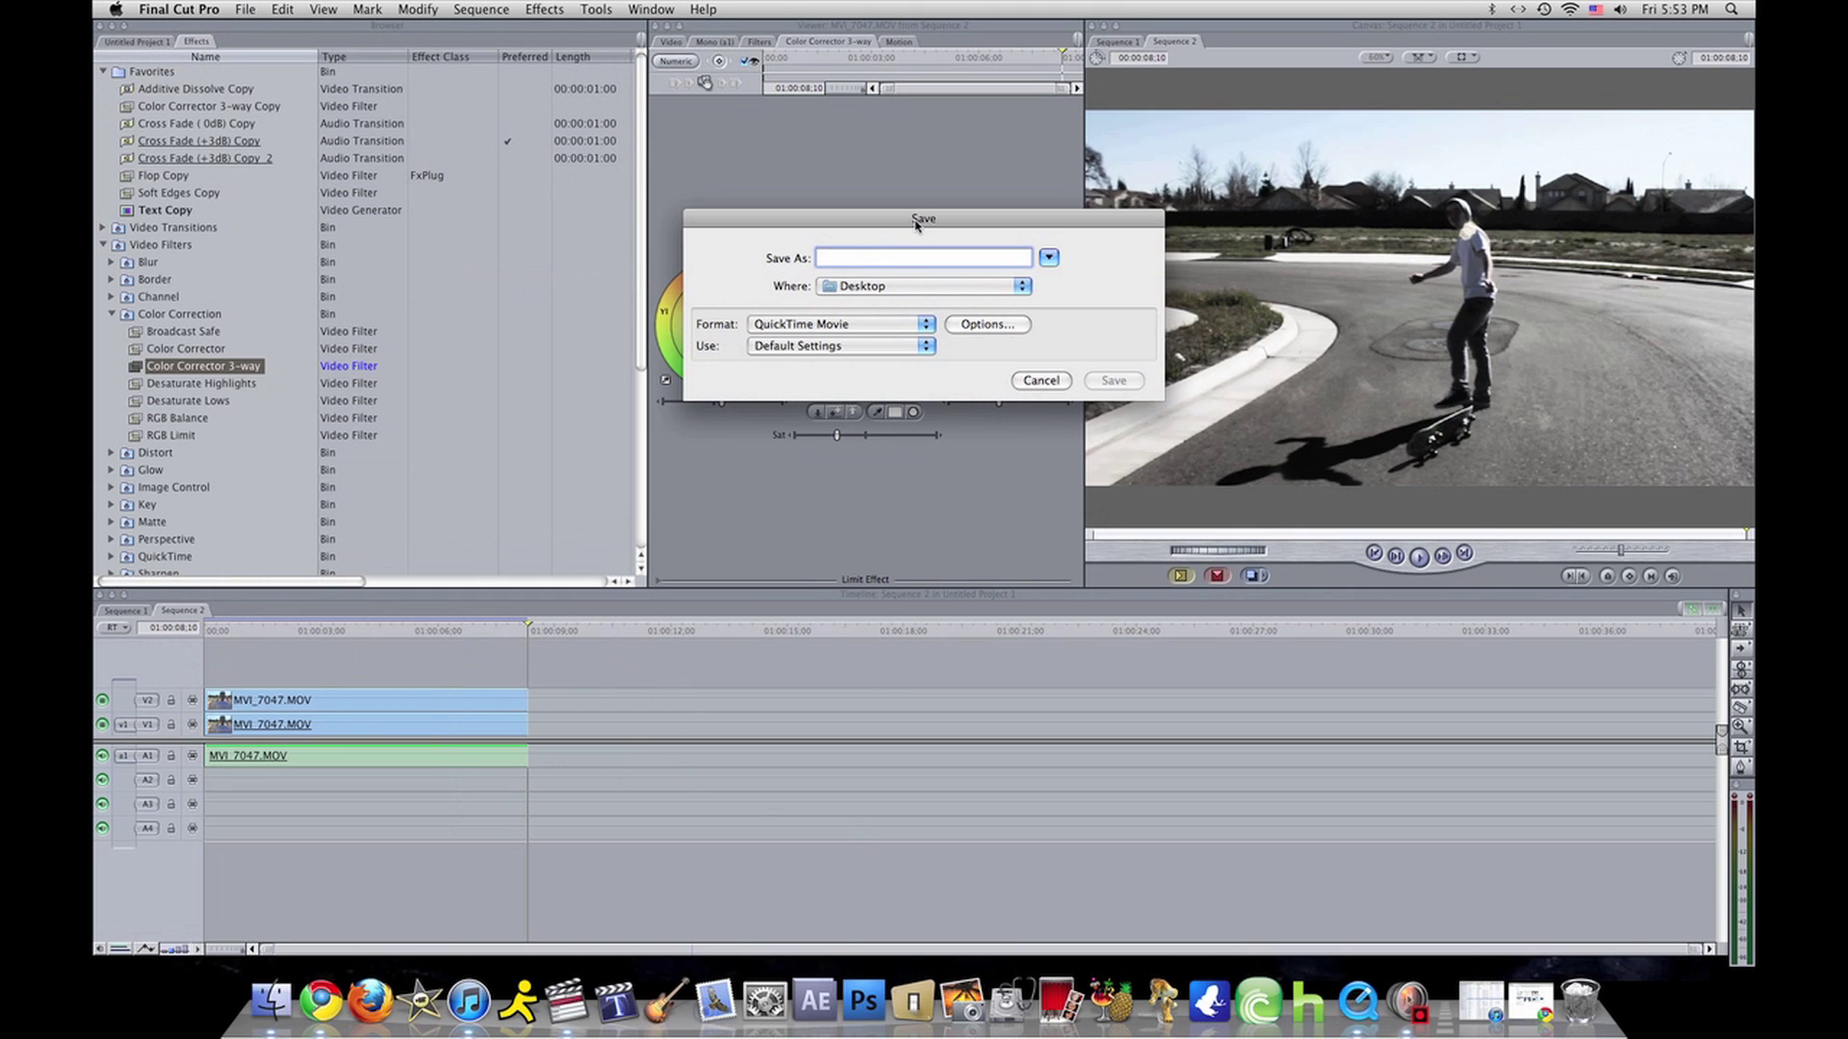
pyautogui.write('Skate Fail')
# Set H.264 key frames every 30 frames and restrict the data rate to 4000 kbits/sec
pyautogui.click(988, 325)
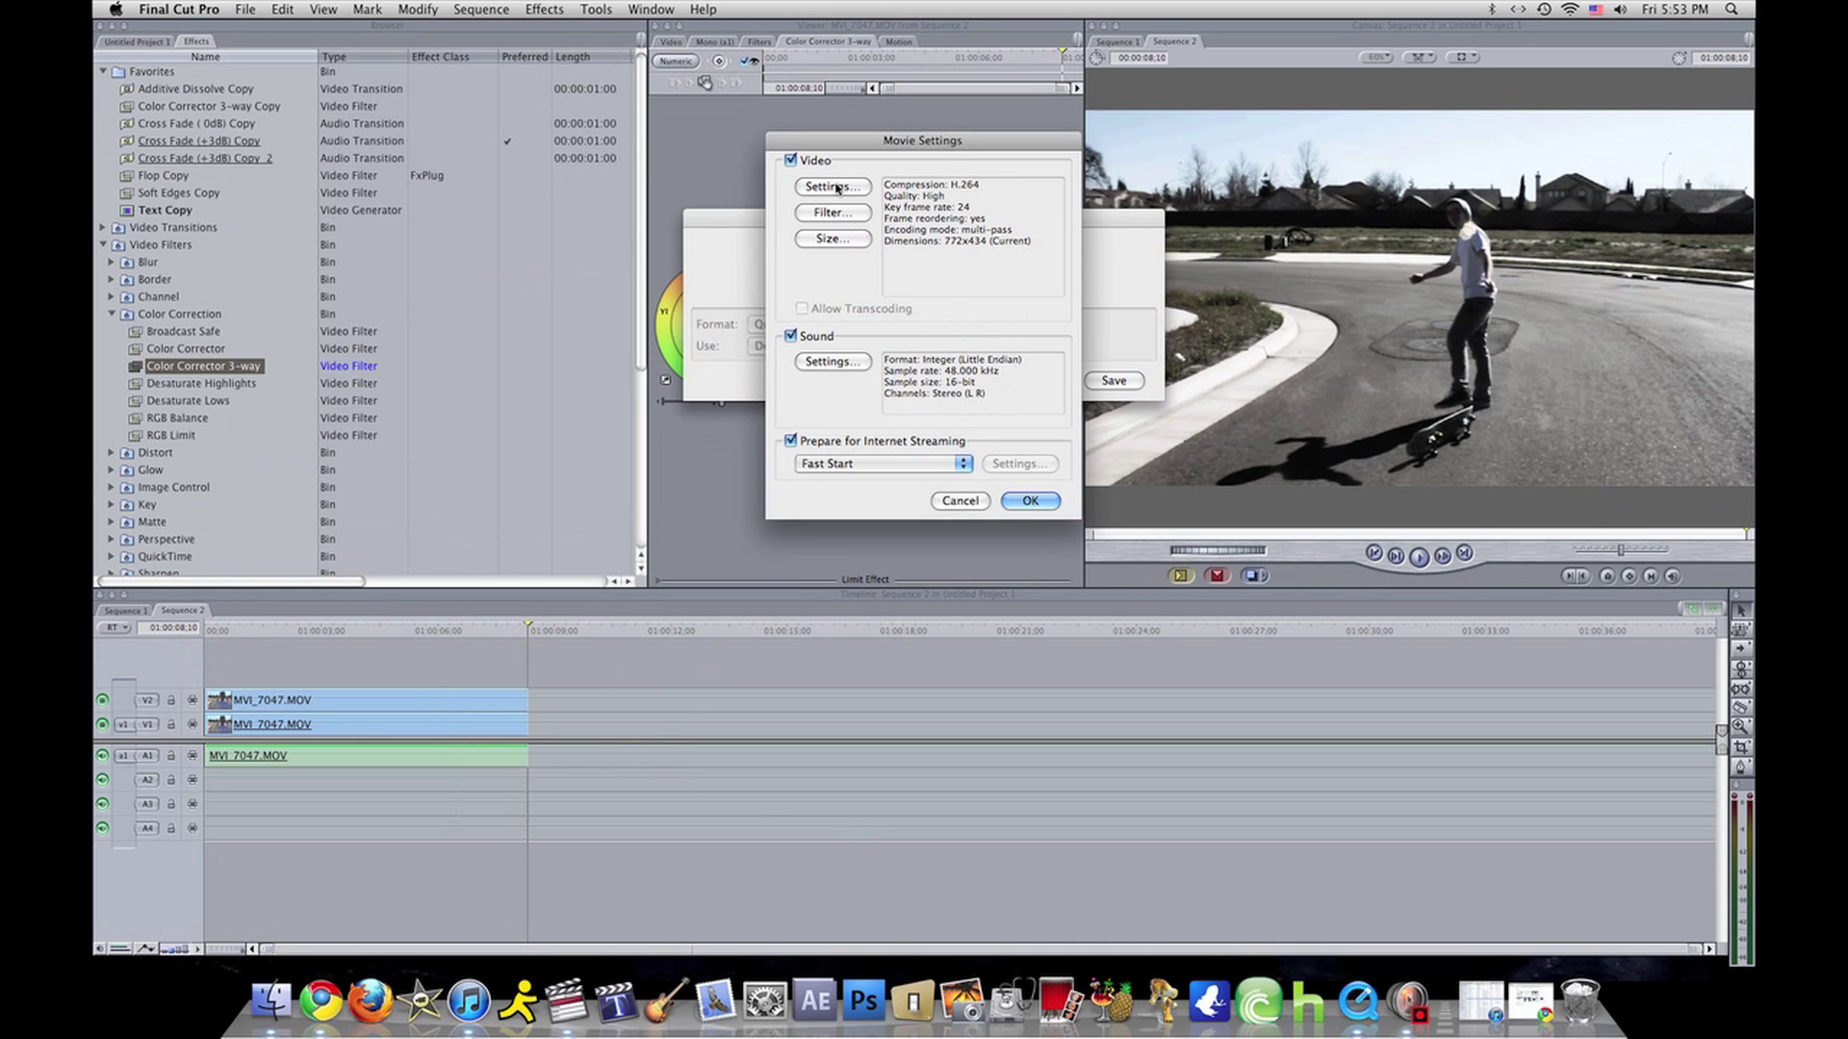
pyautogui.click(831, 189)
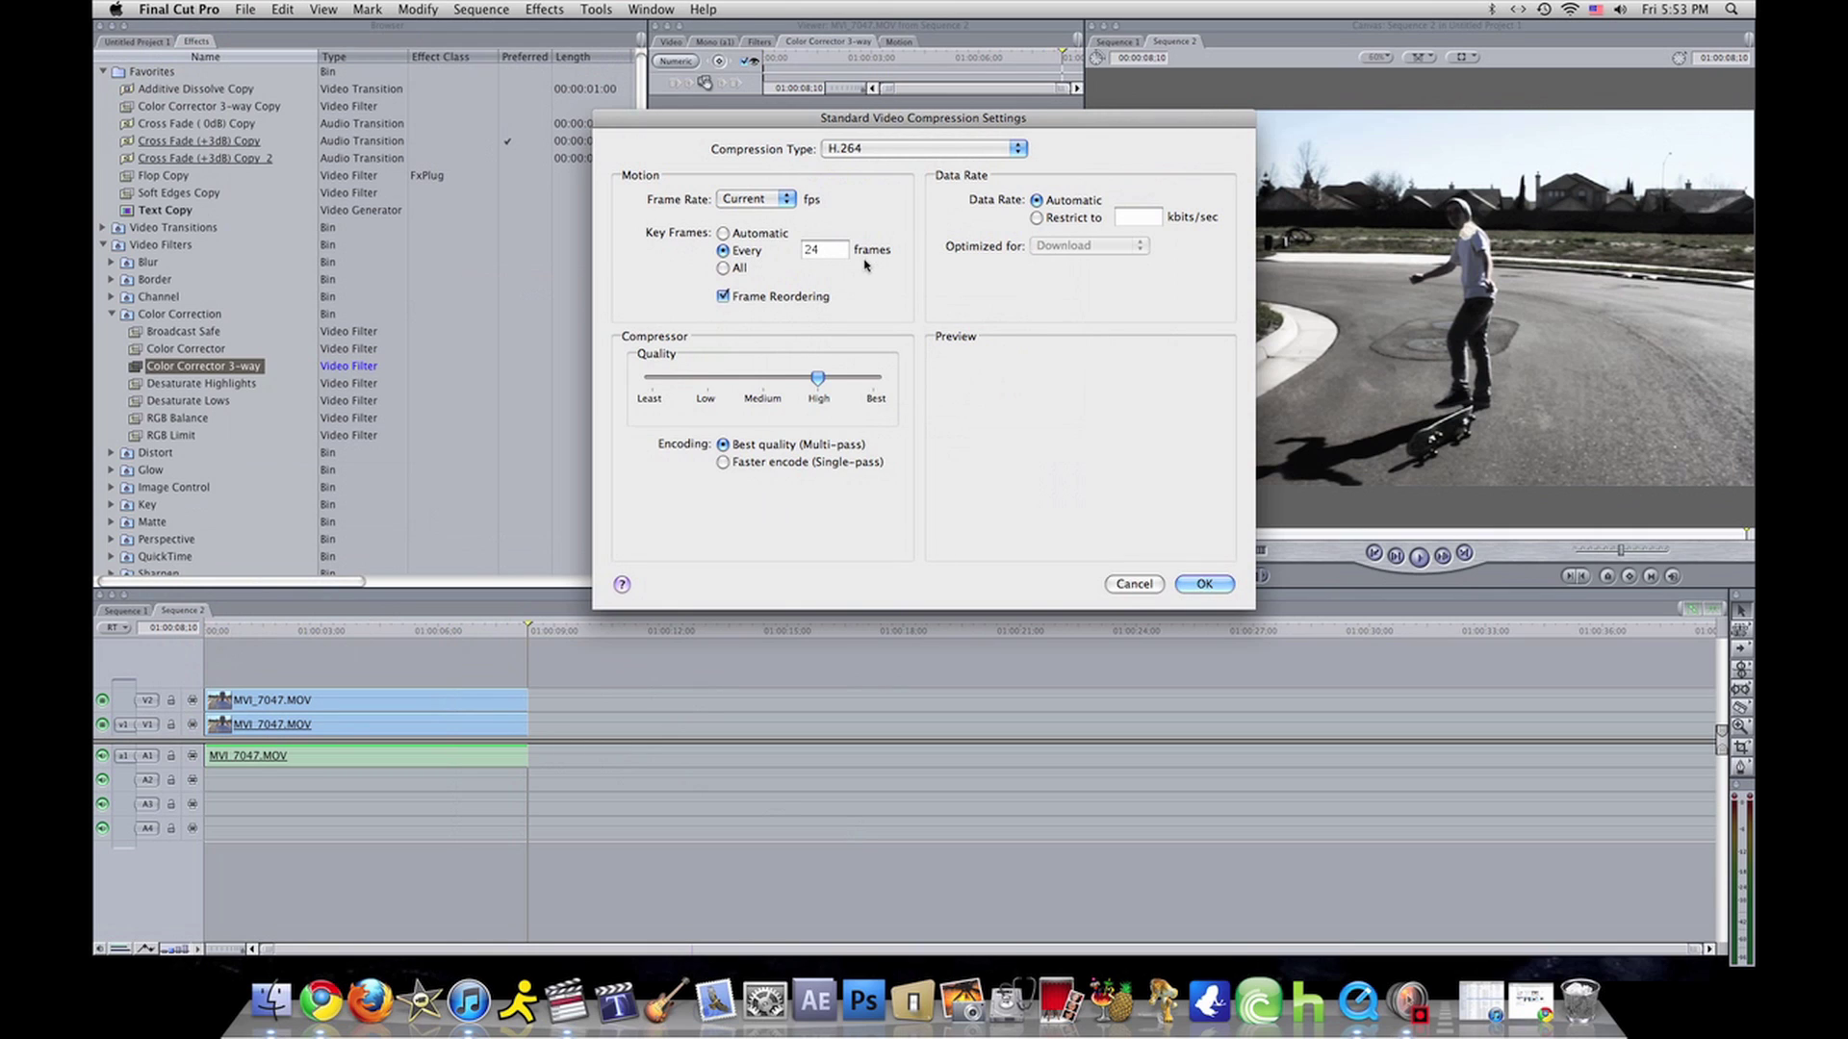
pyautogui.click(832, 253)
pyautogui.press('BackSpace')
pyautogui.press('BackSpace')
pyautogui.write('30')
pyautogui.click(1037, 218)
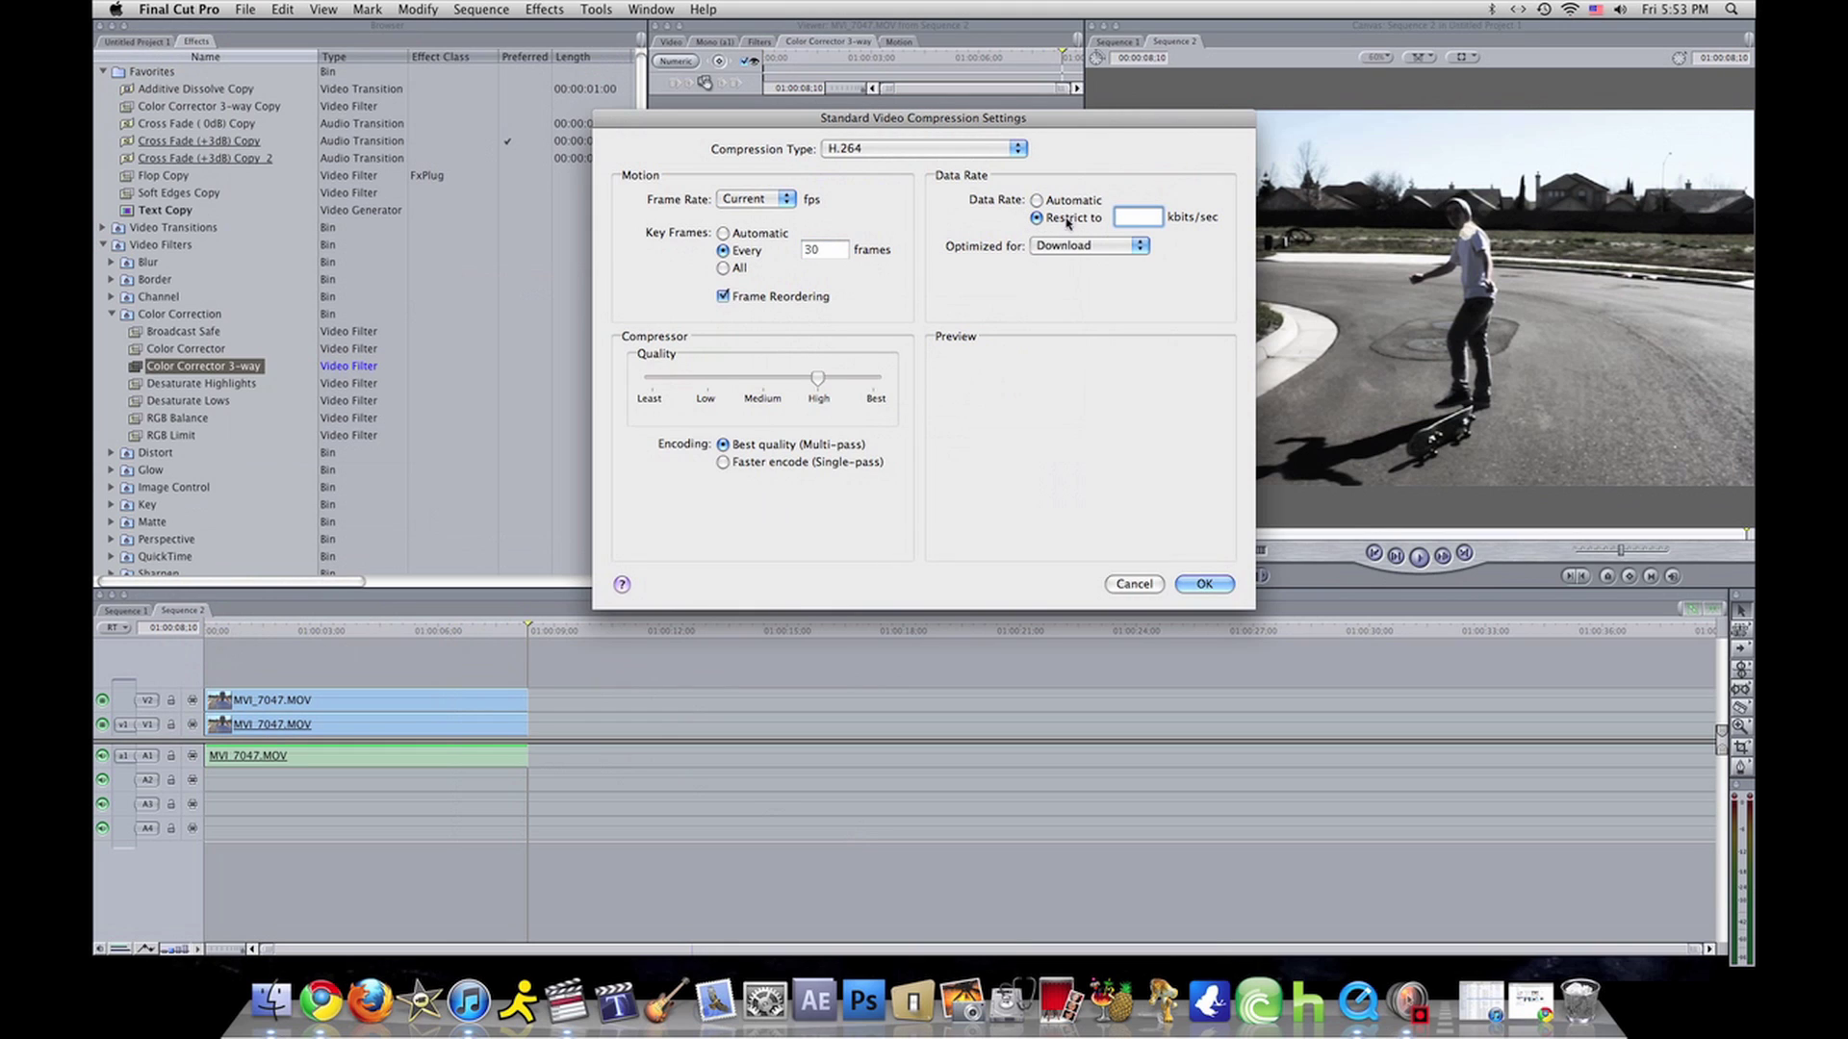
pyautogui.write('4000')
pyautogui.click(1217, 589)
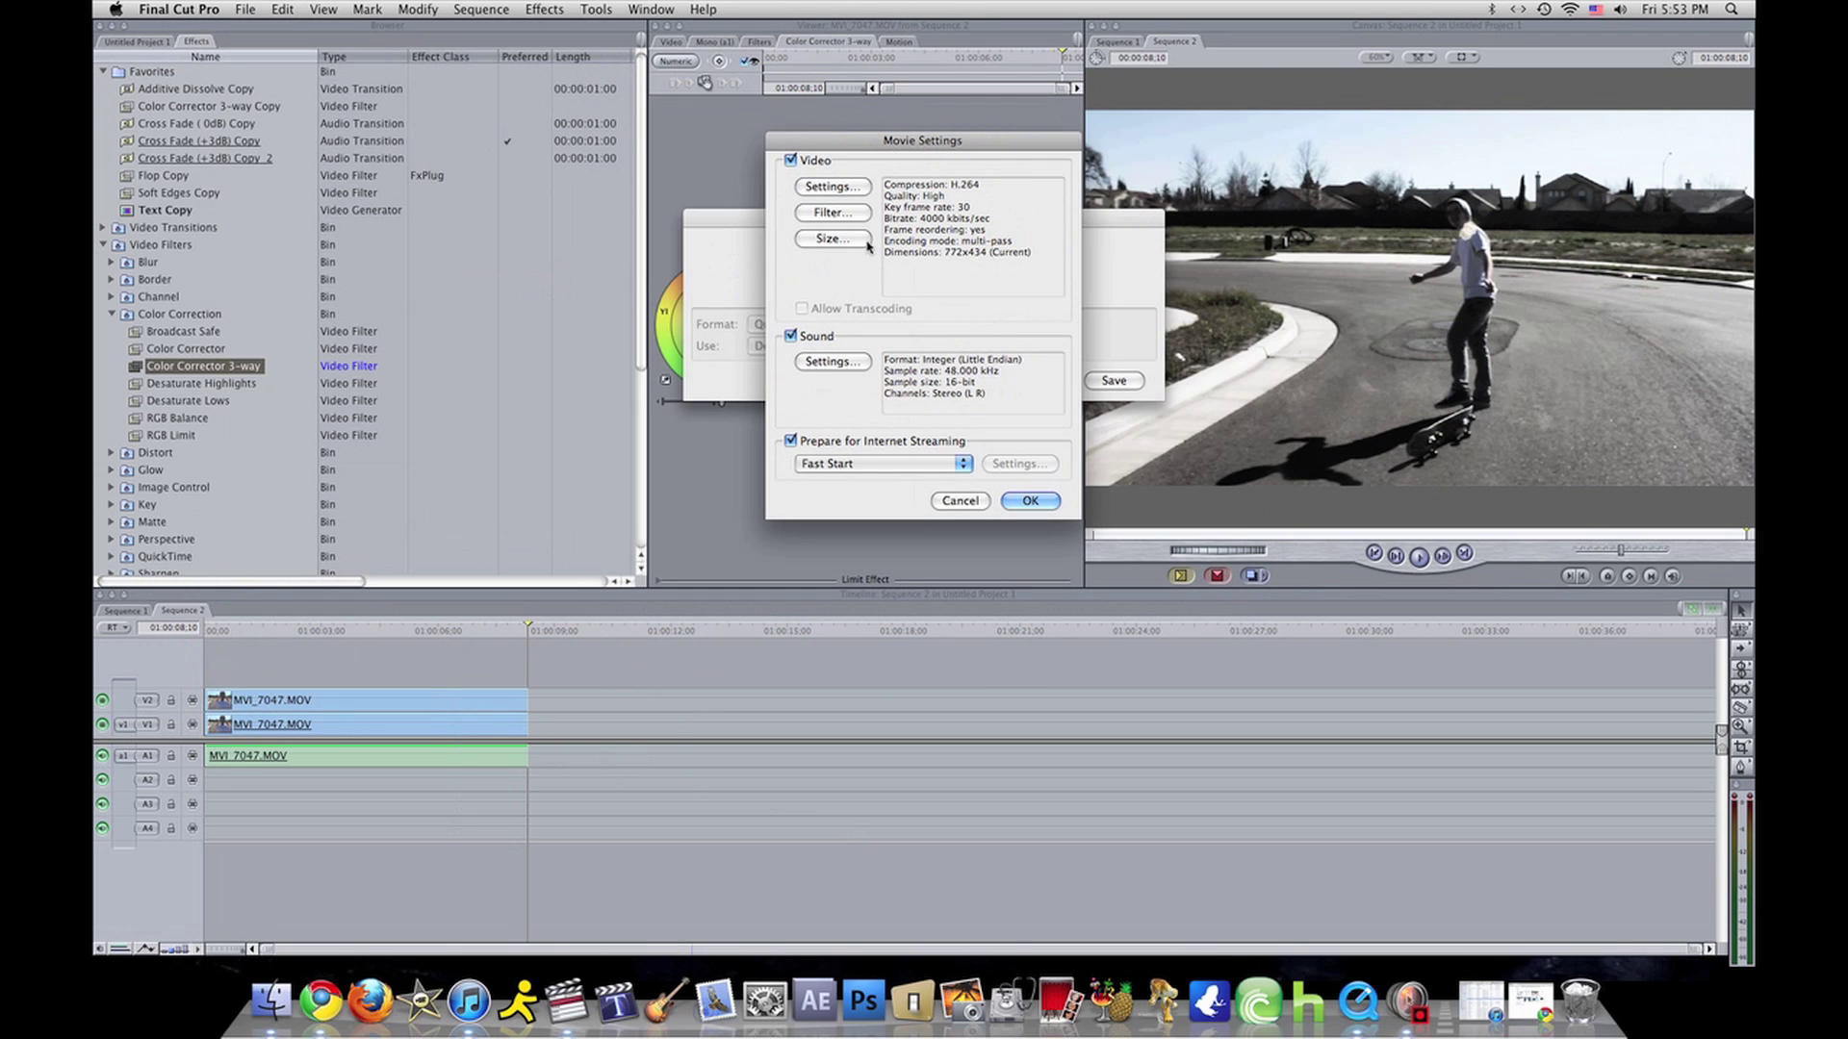
# Set export dimensions to 1920 x 1080 HD and enable Deinterlace Source Video
pyautogui.click(823, 239)
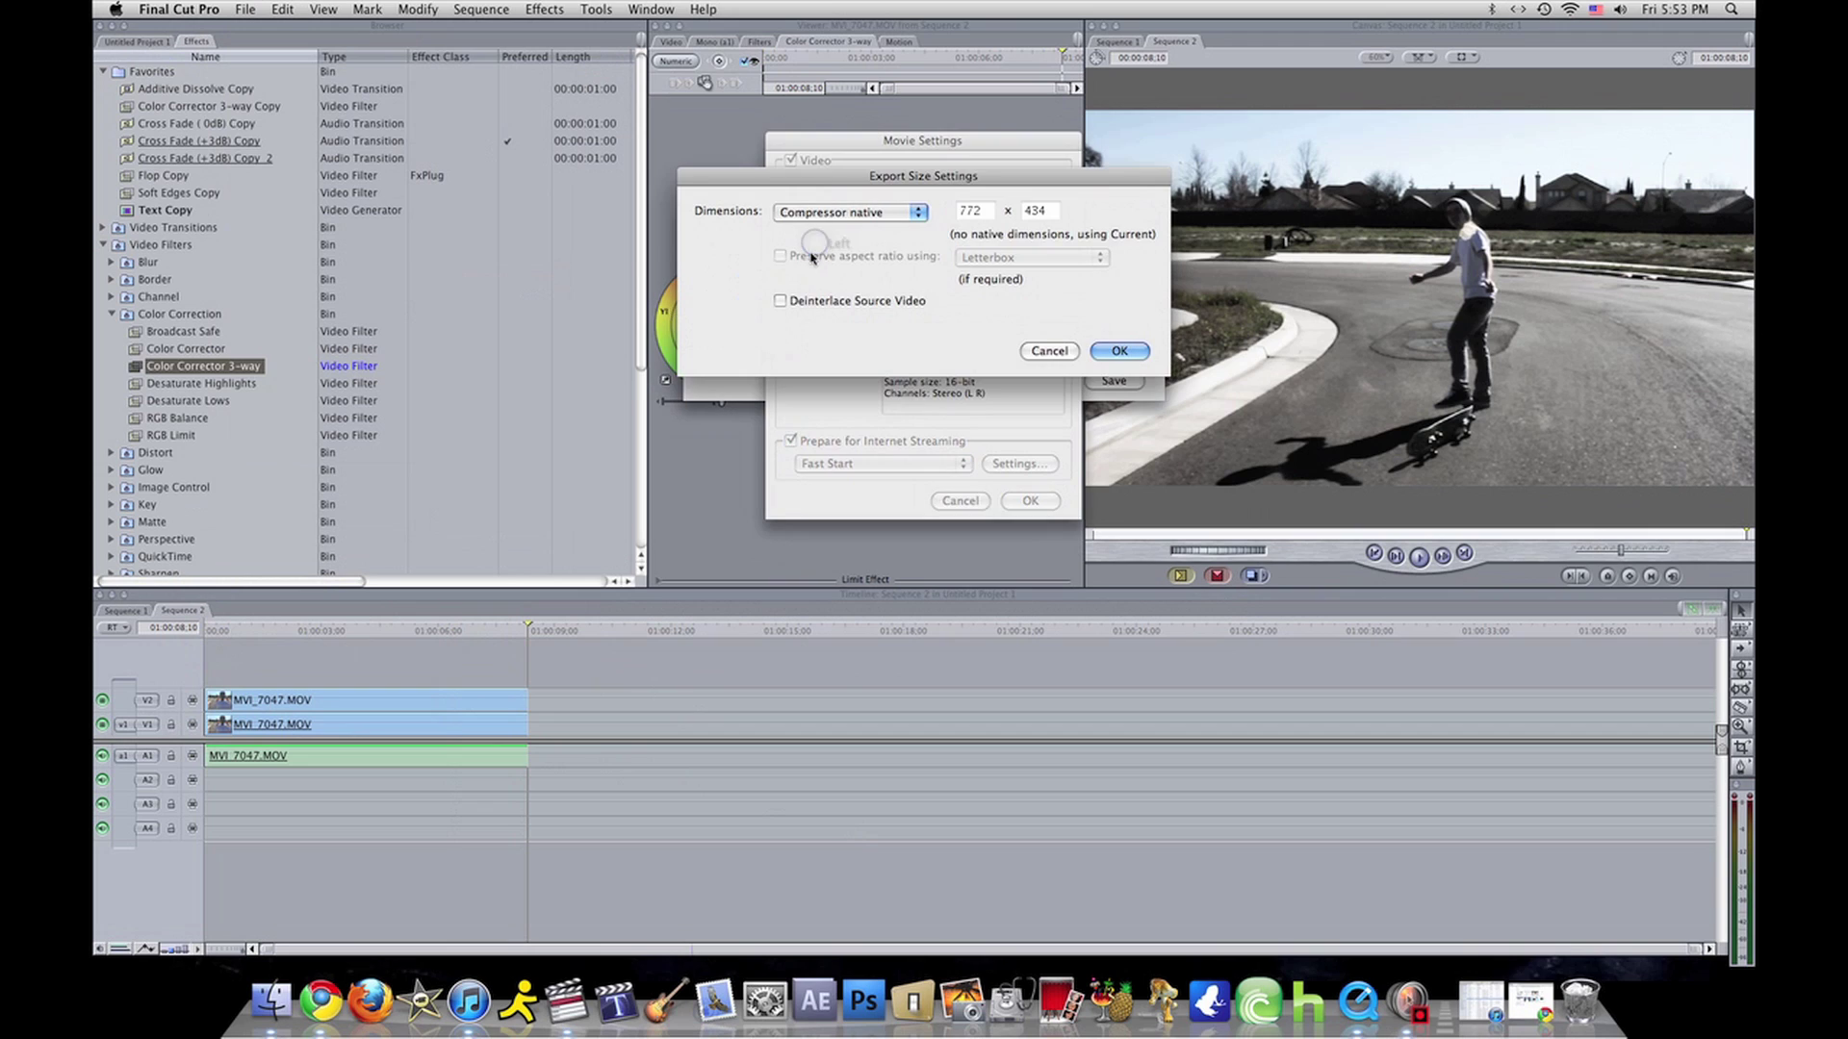
pyautogui.click(912, 213)
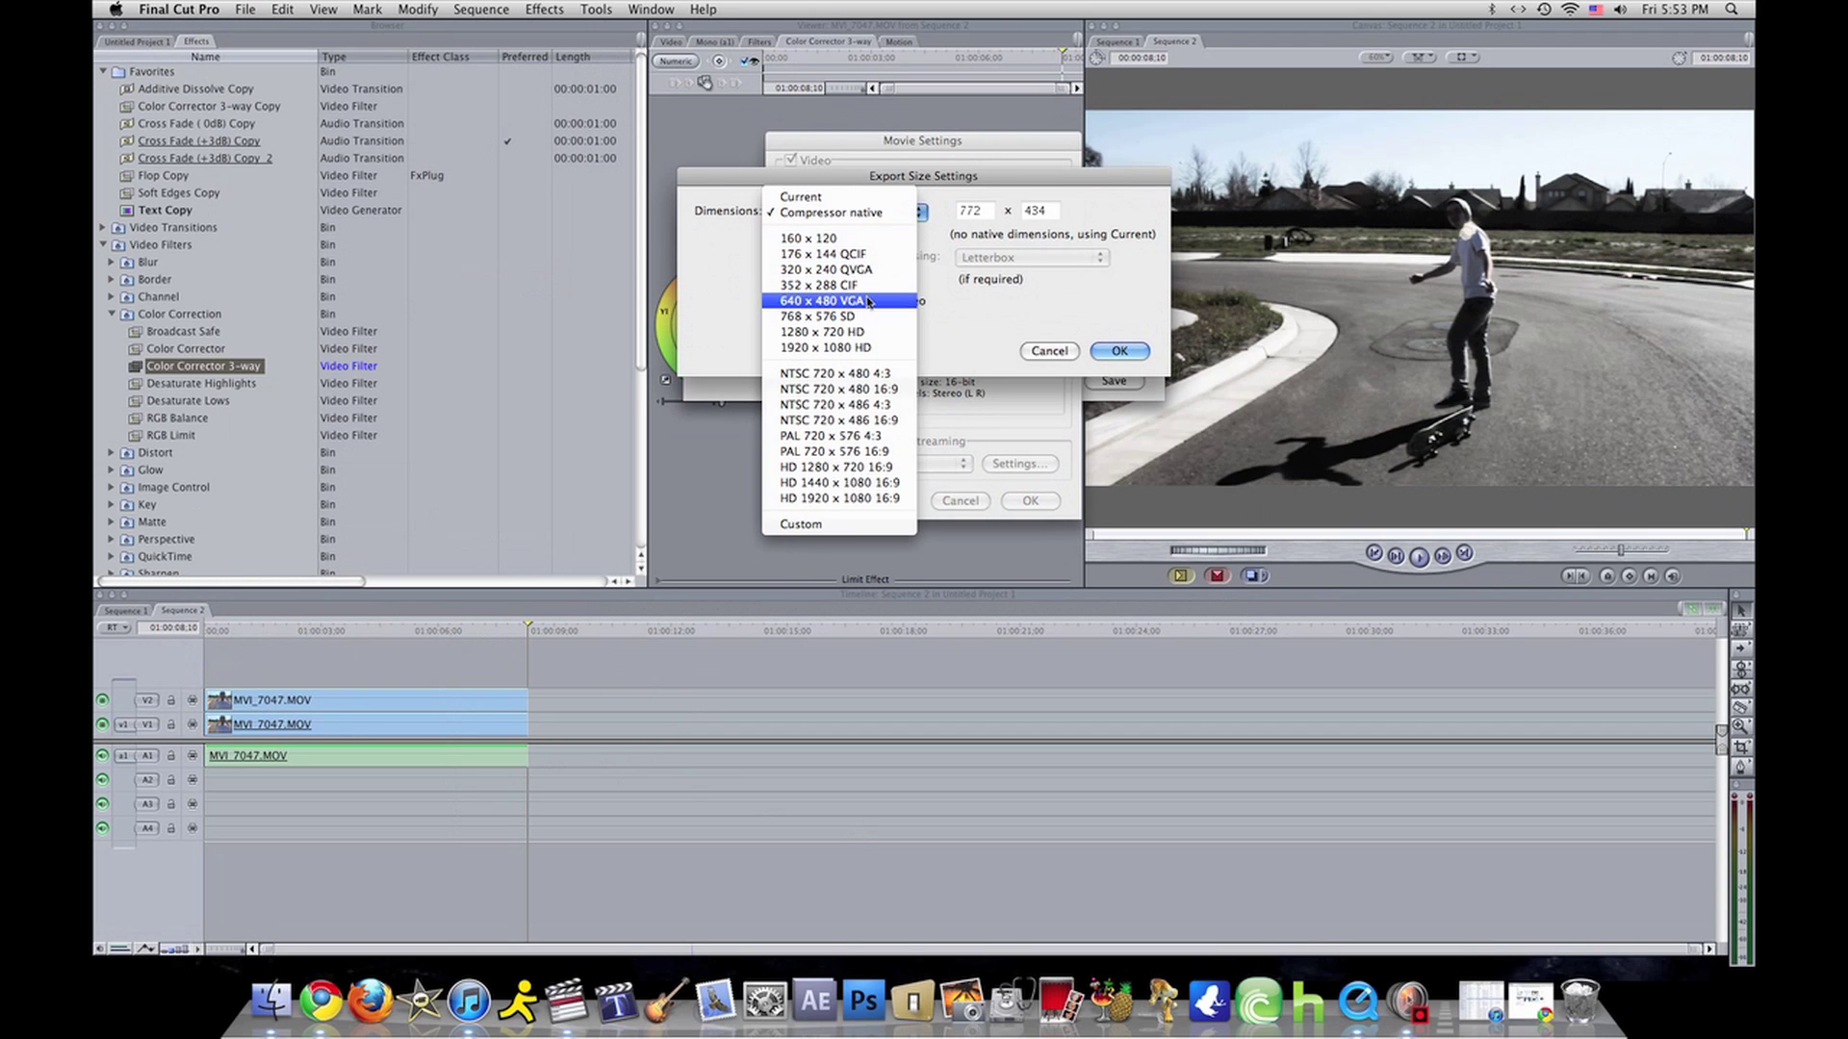
pyautogui.click(830, 348)
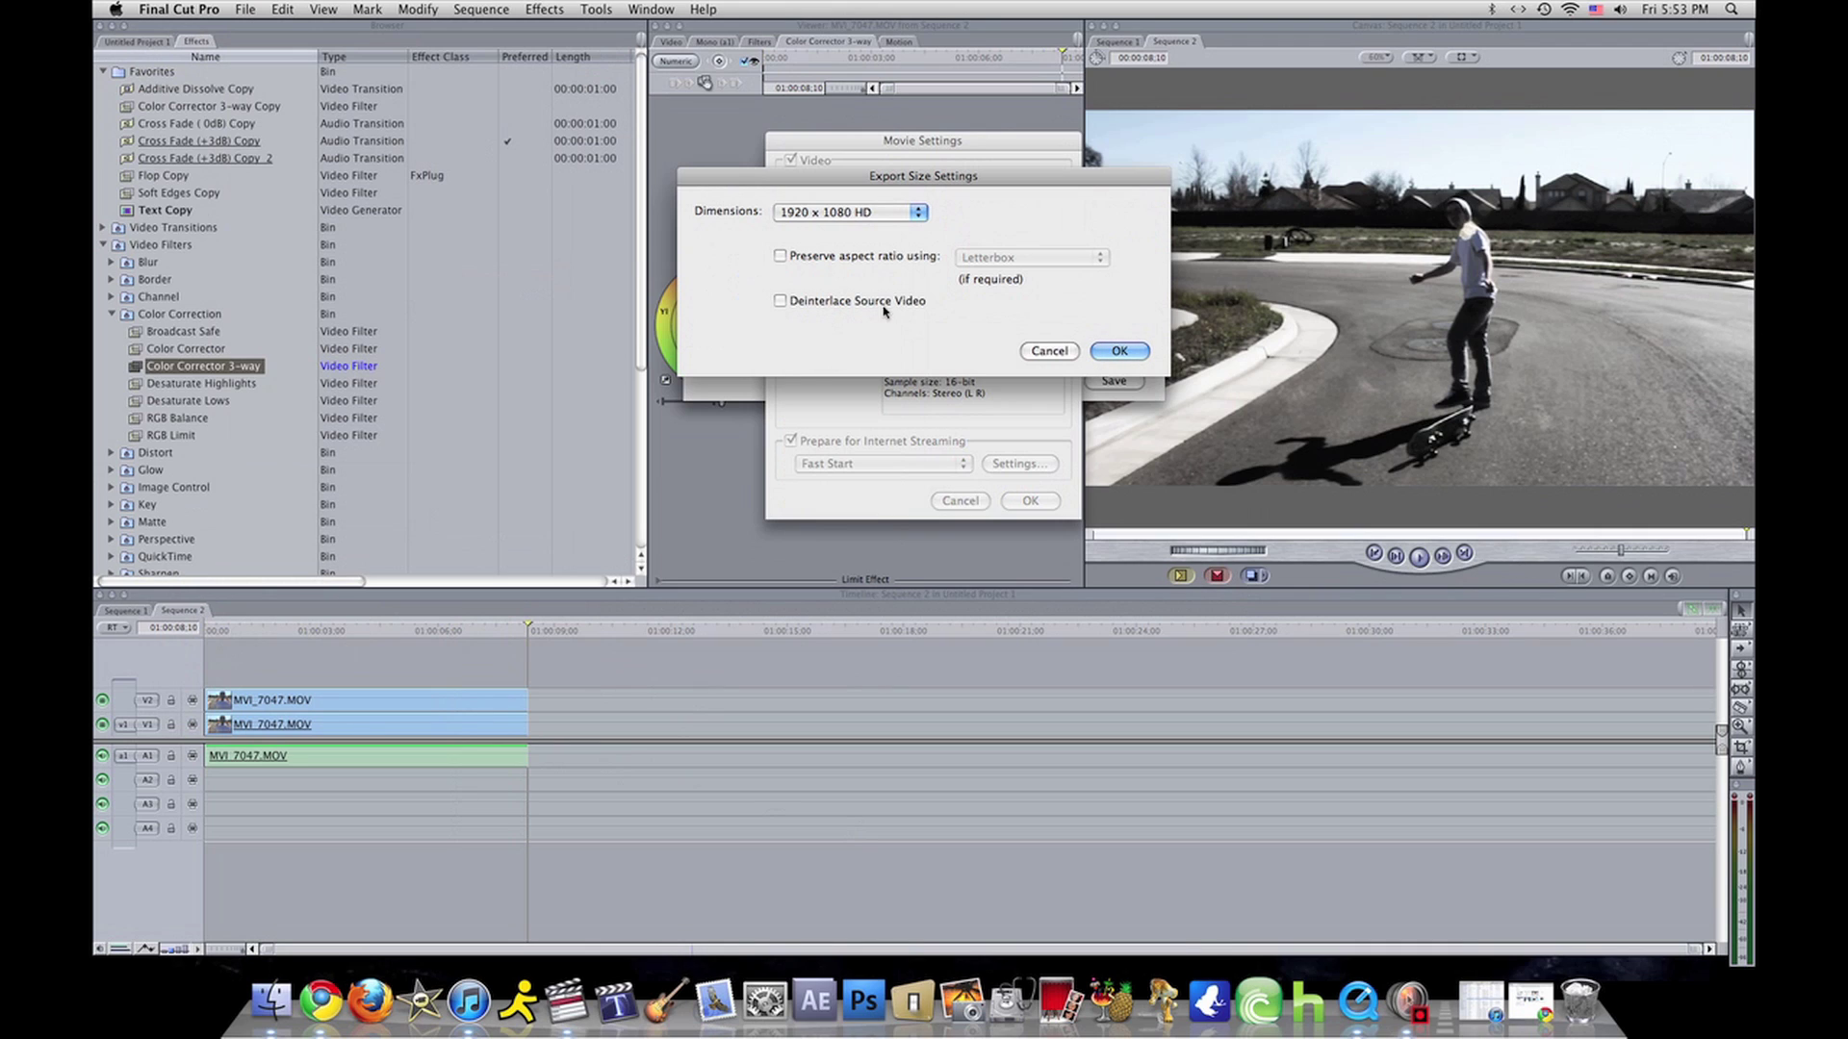
pyautogui.click(781, 301)
pyautogui.click(1120, 352)
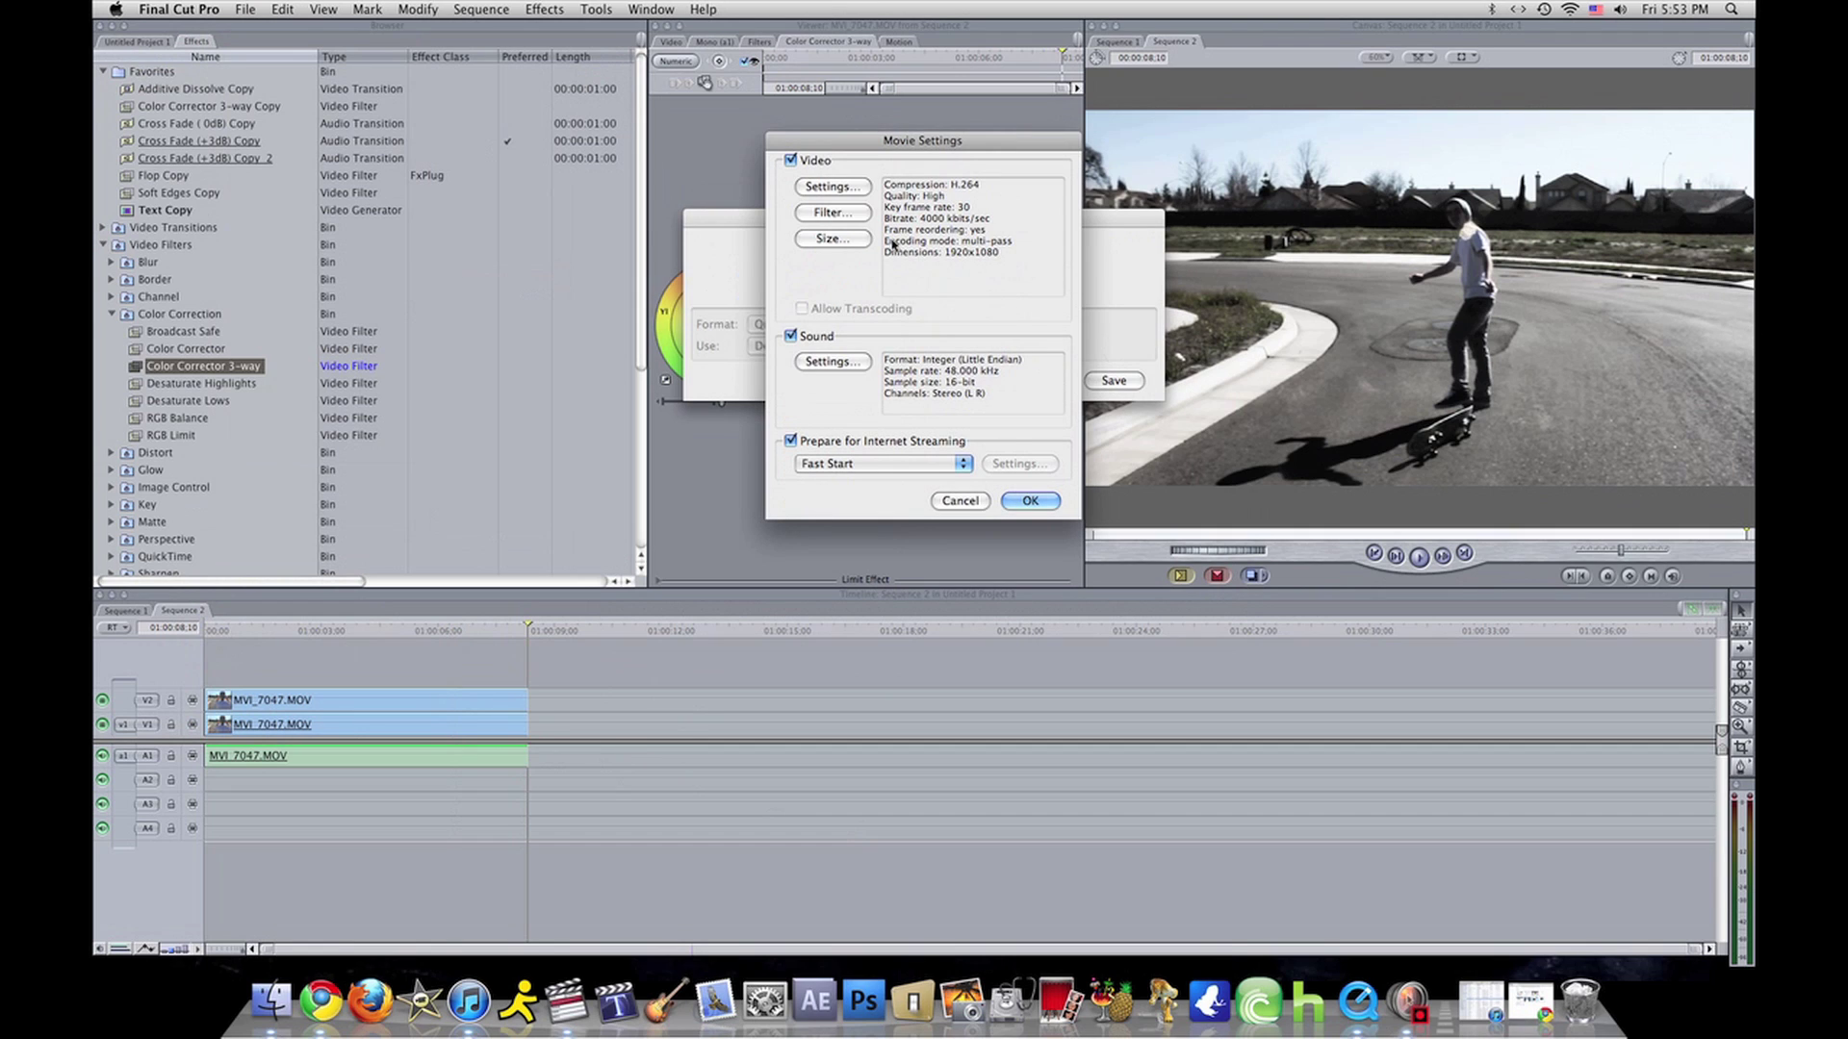
# Set the export sound to AAC with Best render quality (48 kHz stereo, 128 kbps)
pyautogui.click(830, 363)
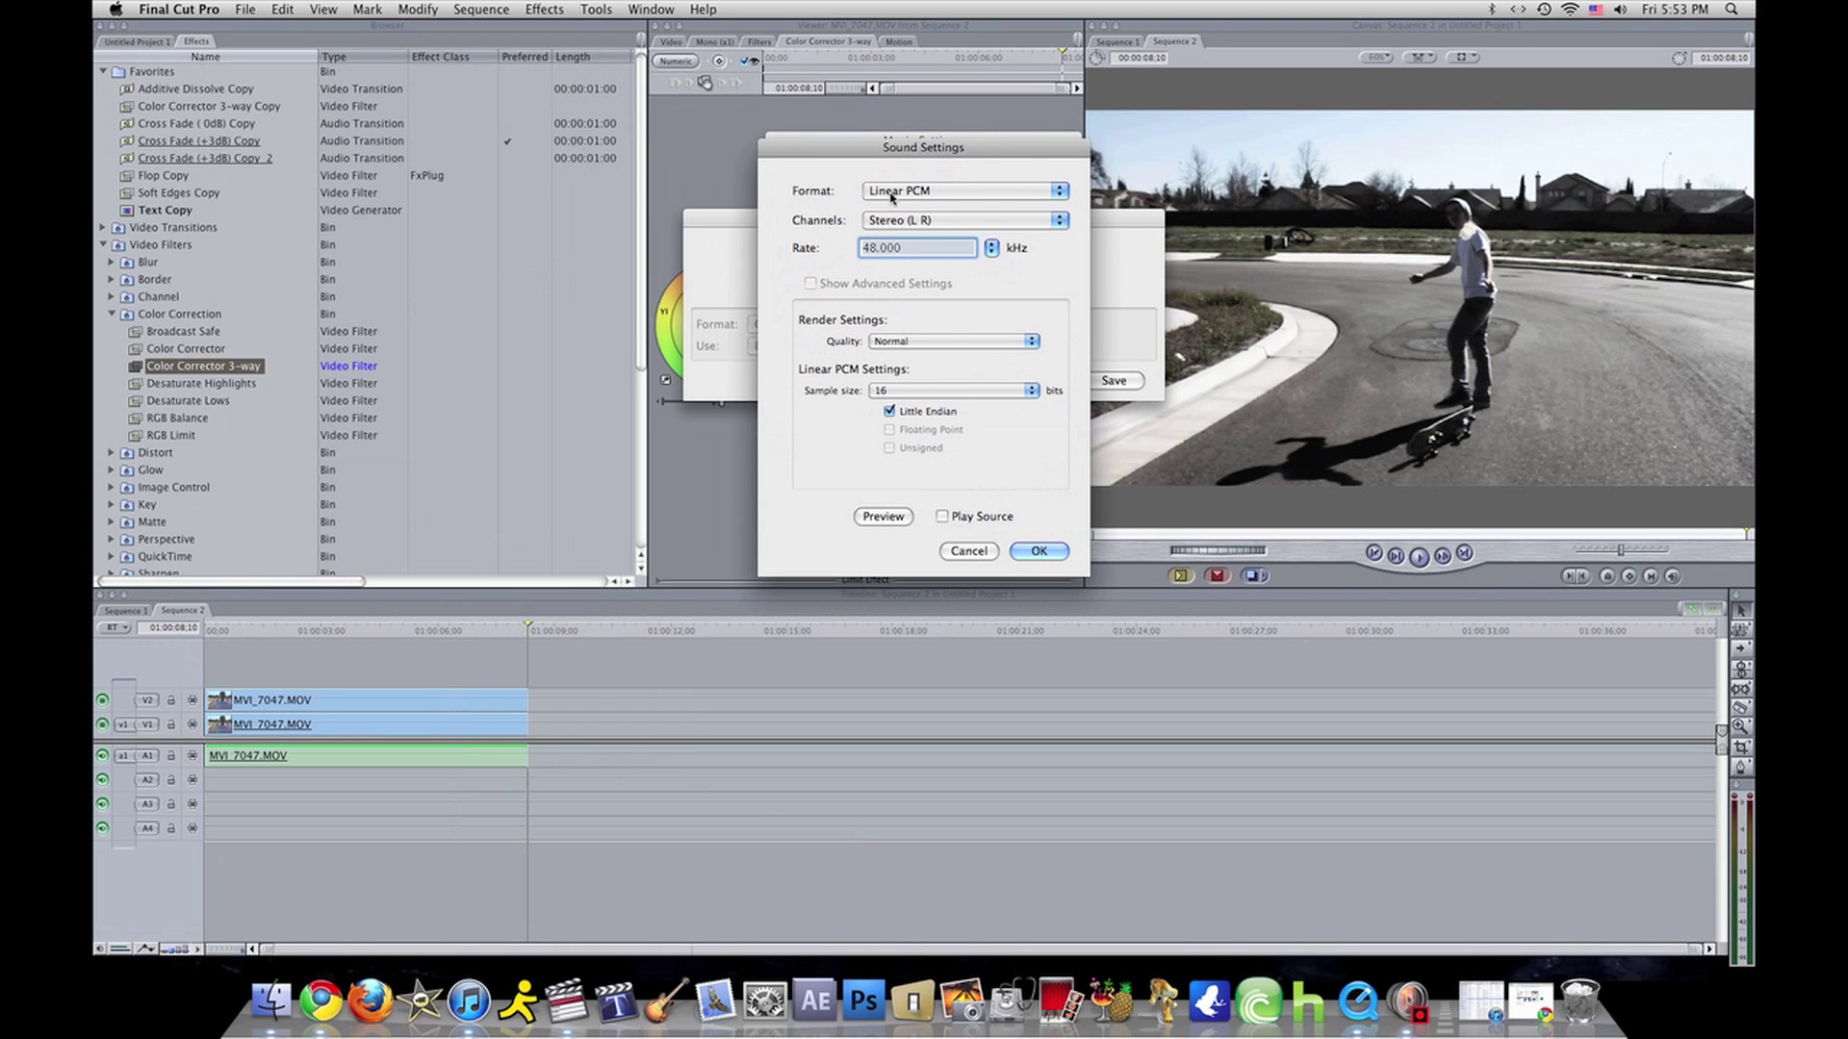
pyautogui.click(953, 190)
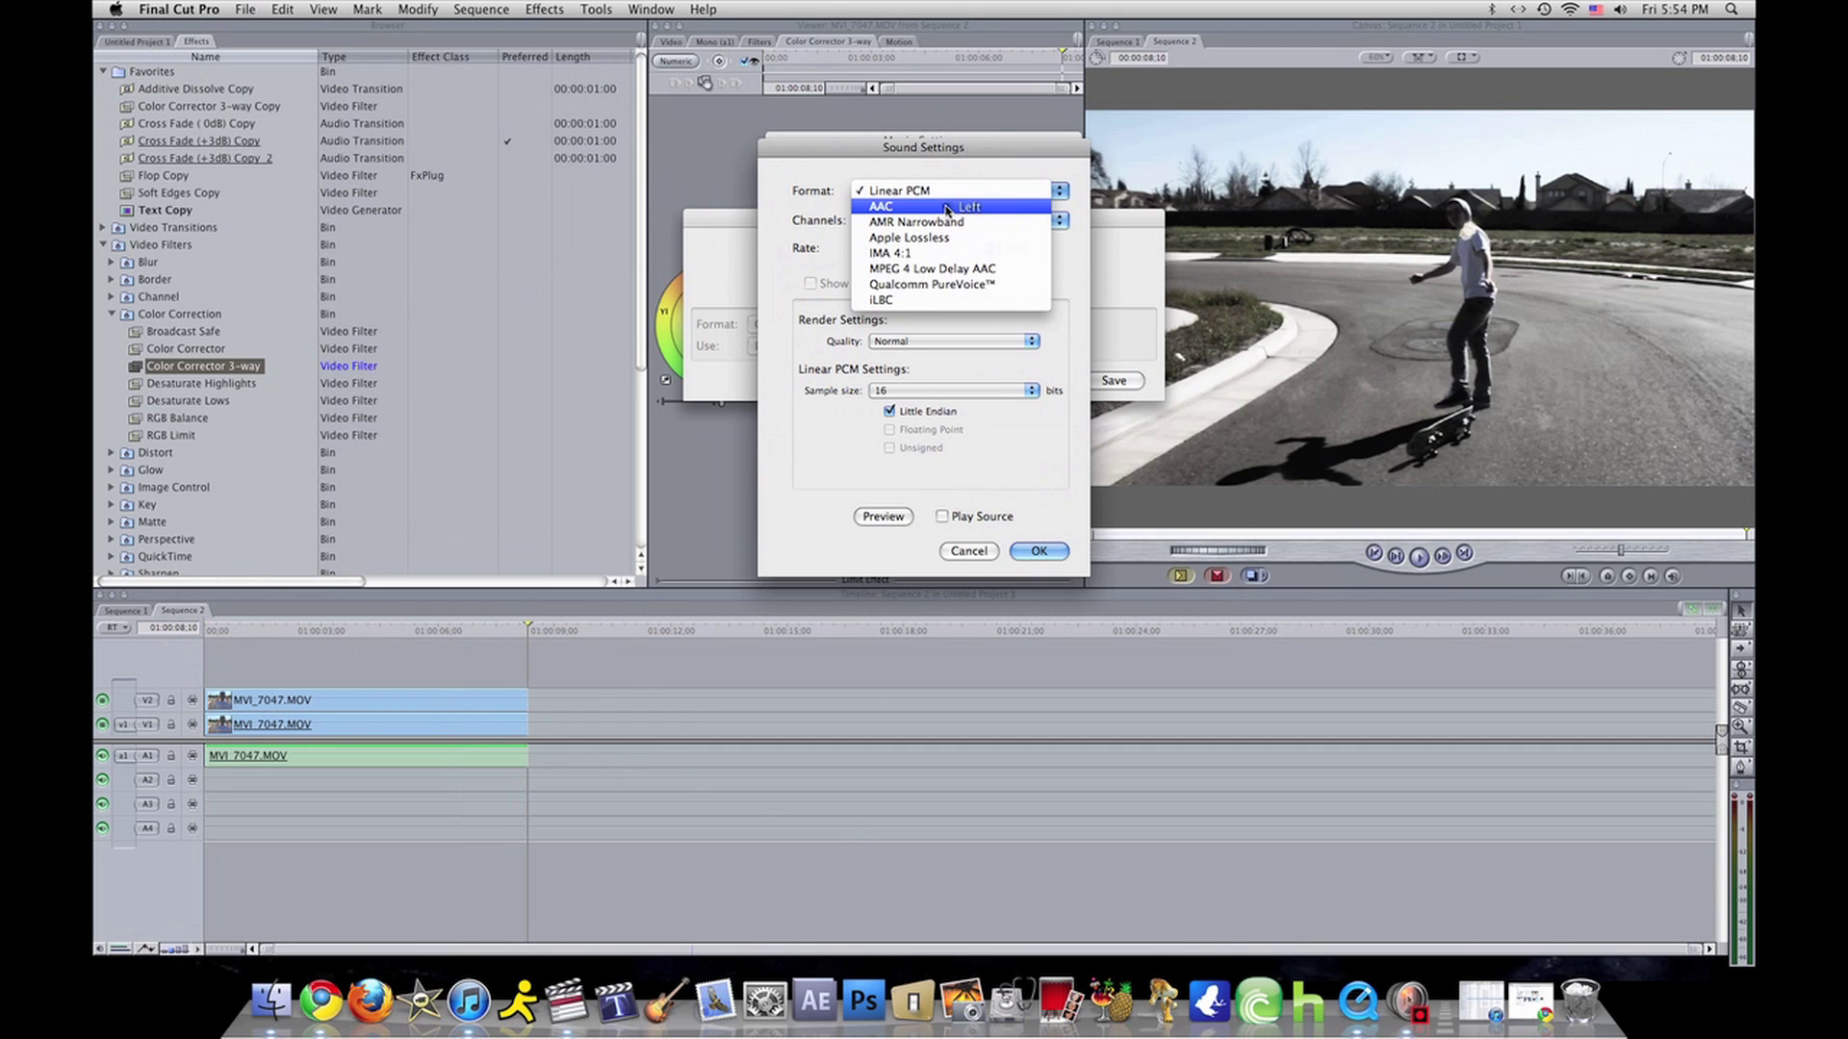
pyautogui.click(948, 207)
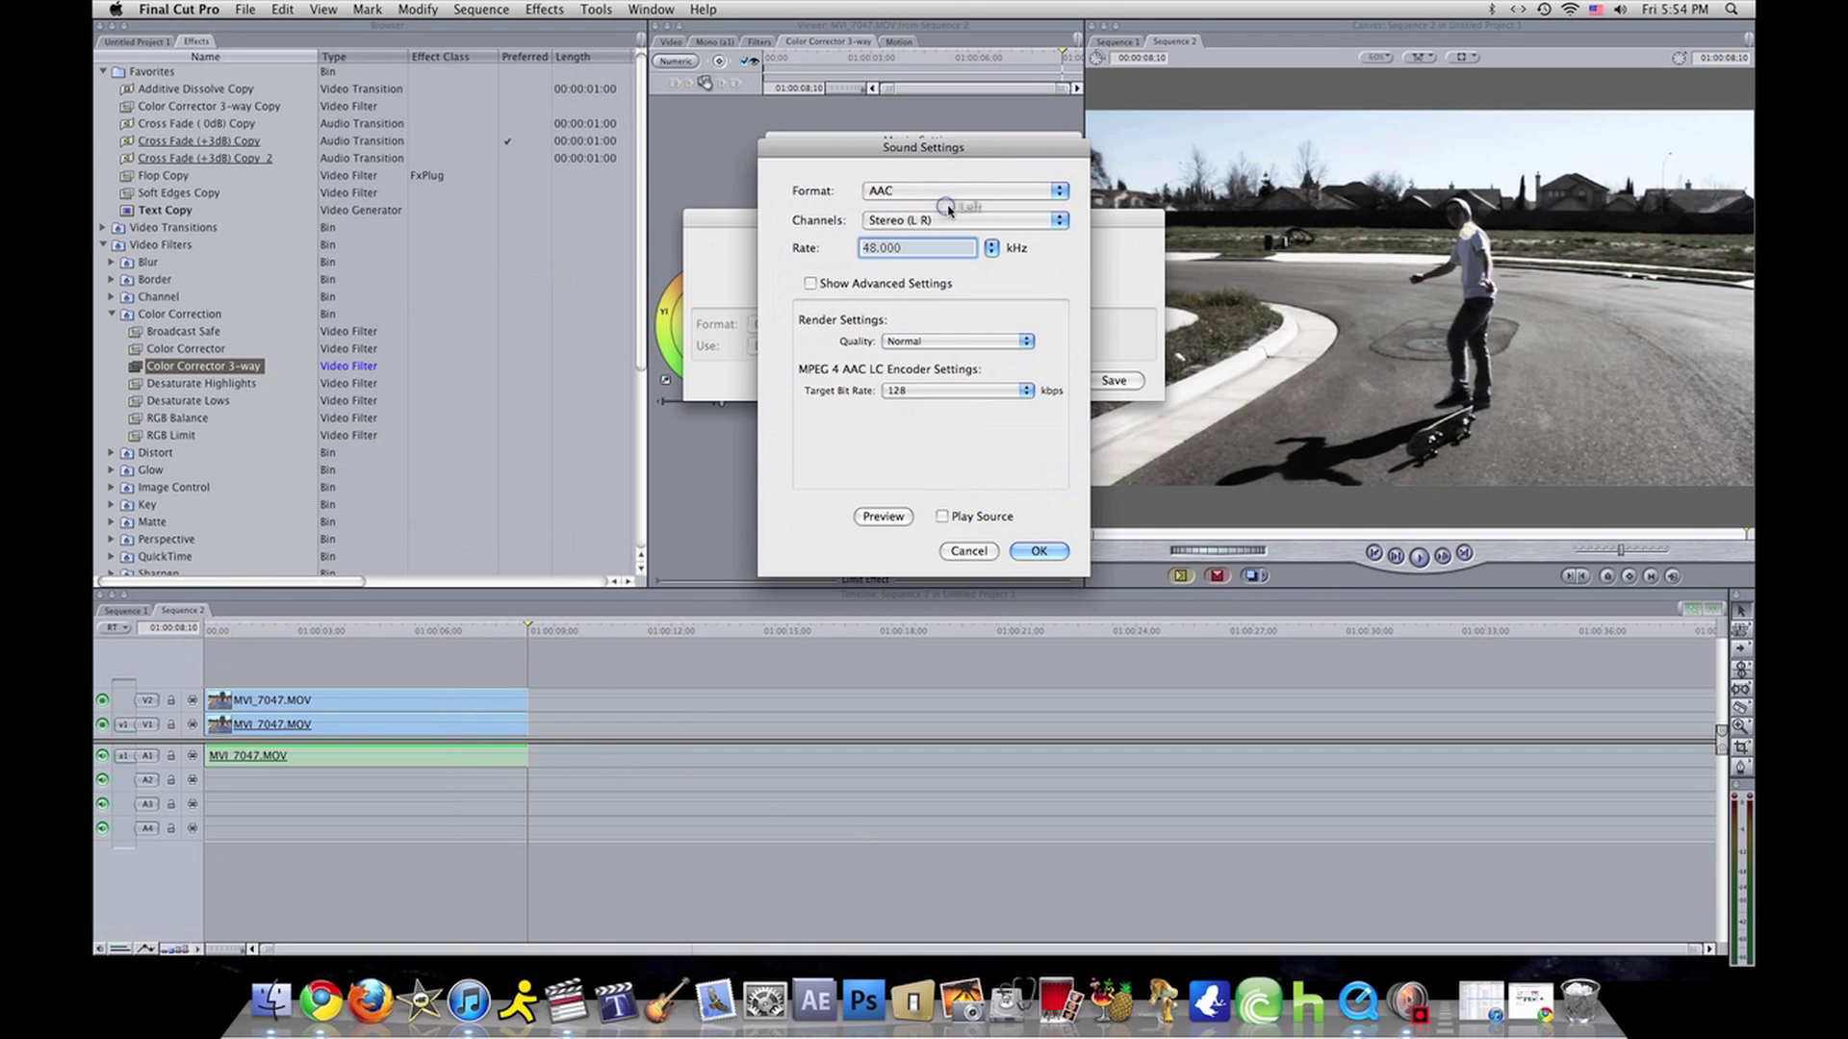
pyautogui.click(957, 340)
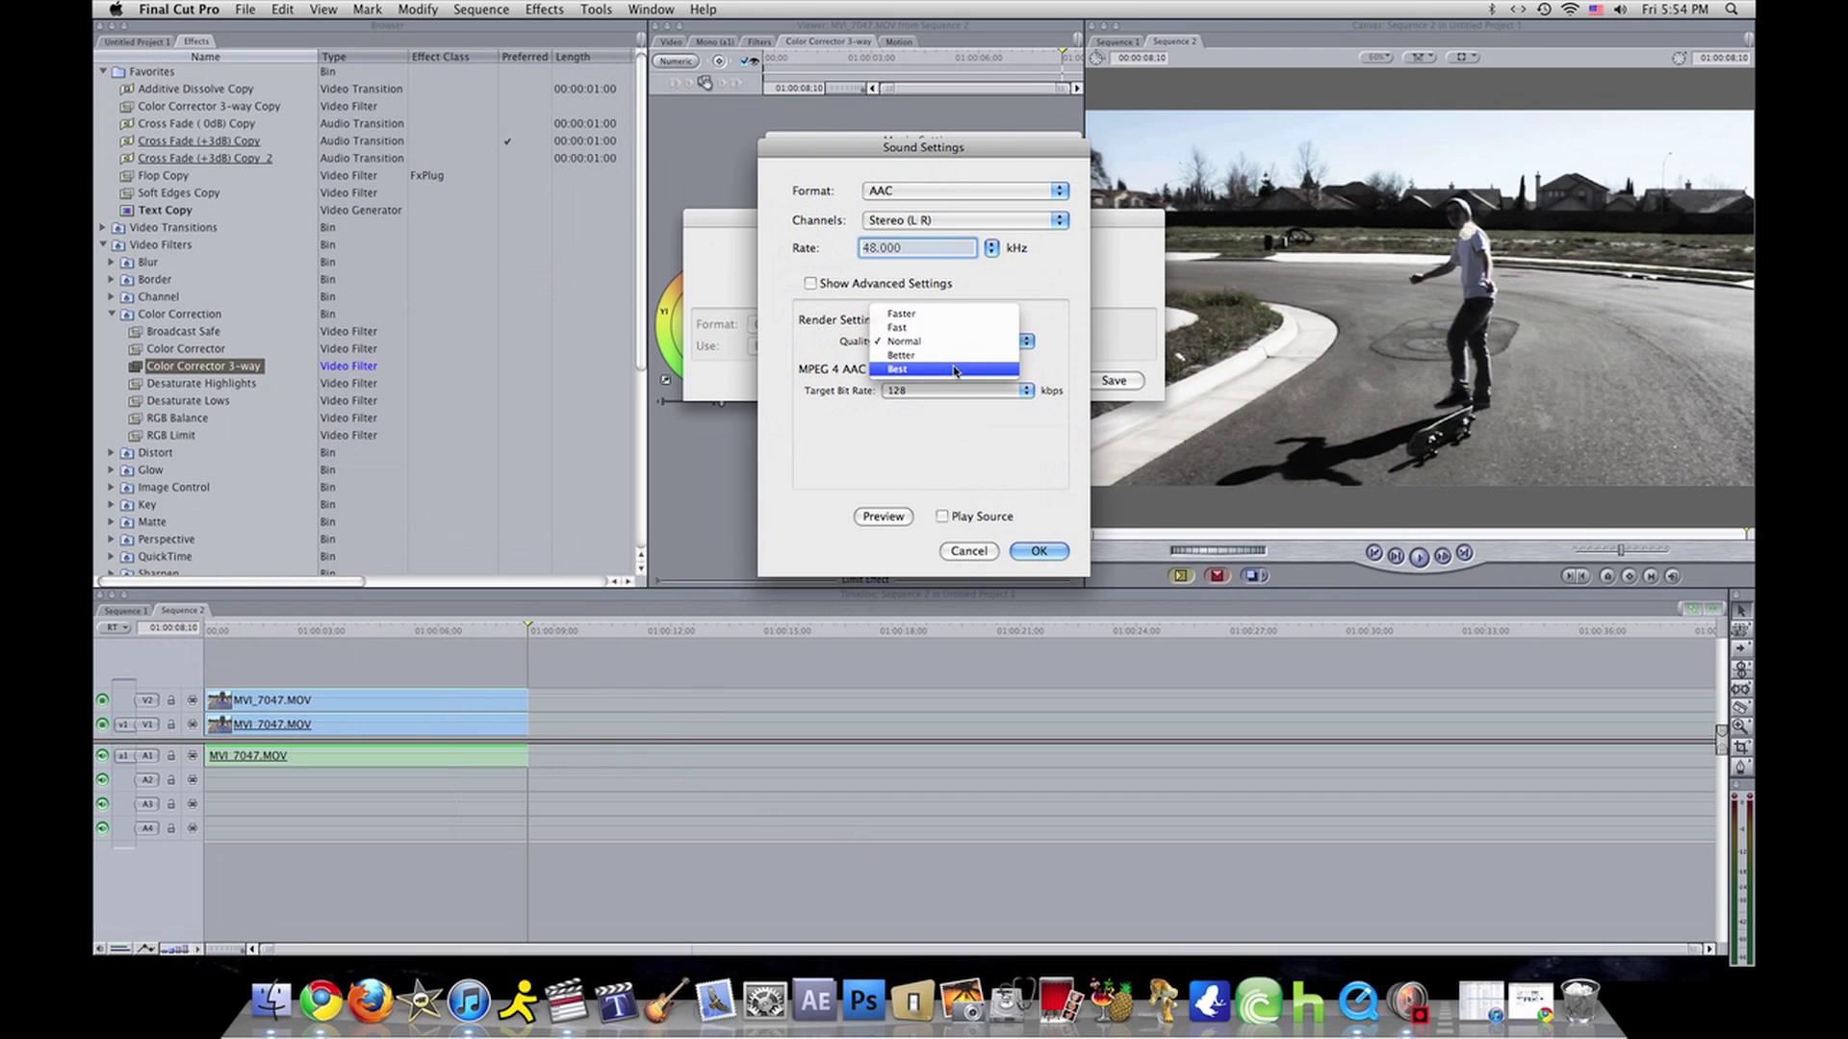
pyautogui.click(954, 370)
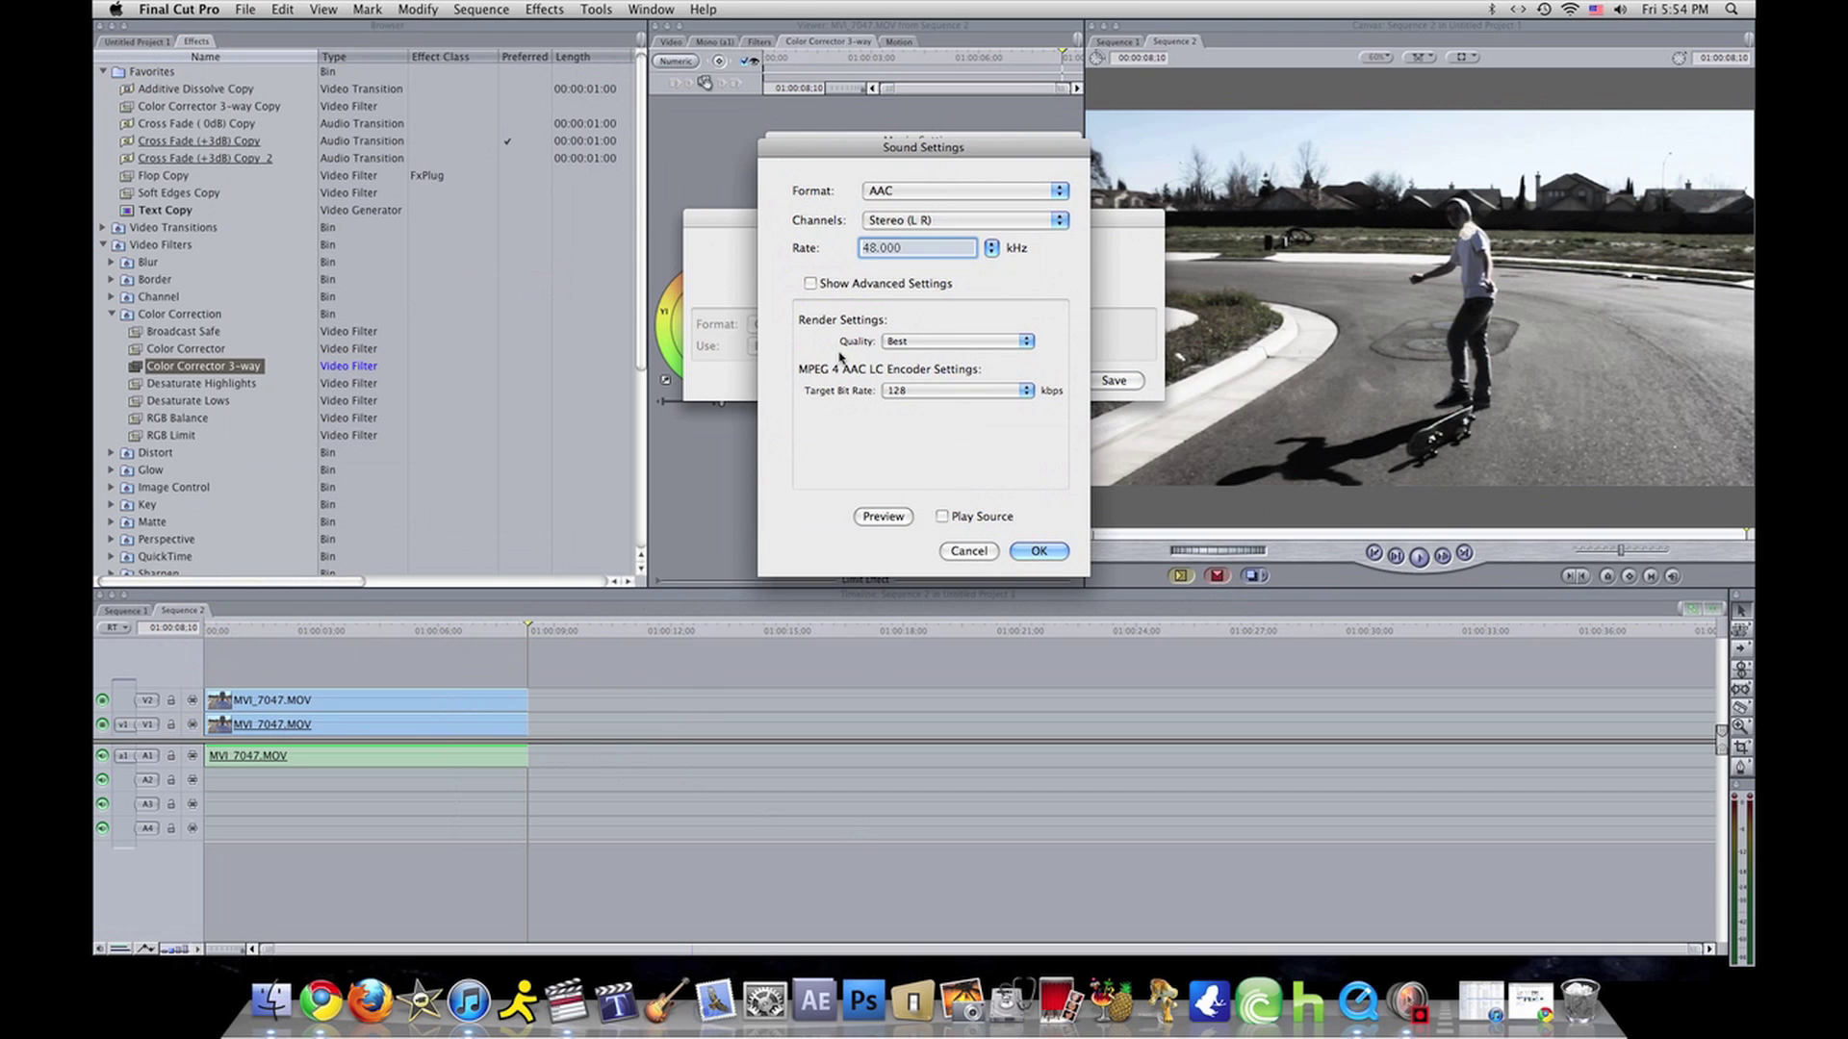
pyautogui.click(1039, 550)
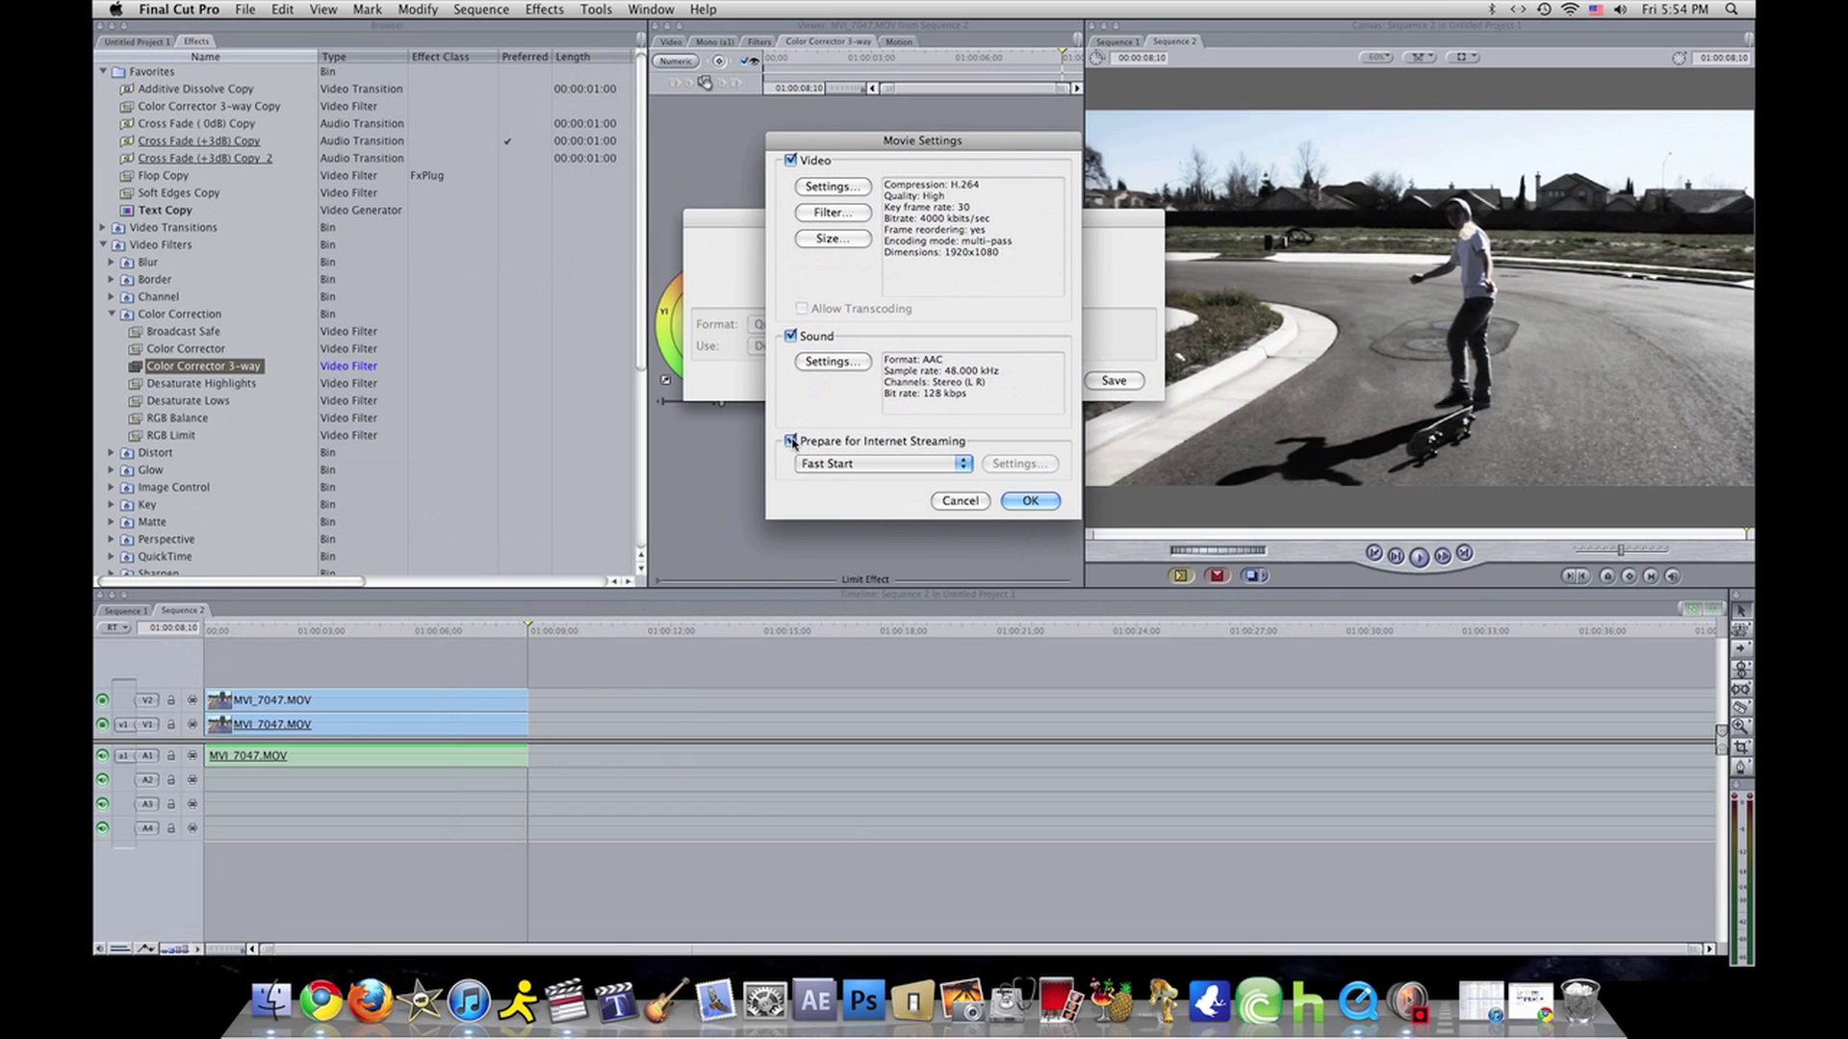
# Disable Prepare for Internet Streaming, accept the Movie Settings, and cancel the QuickTime save dialog
pyautogui.click(792, 442)
pyautogui.click(1040, 506)
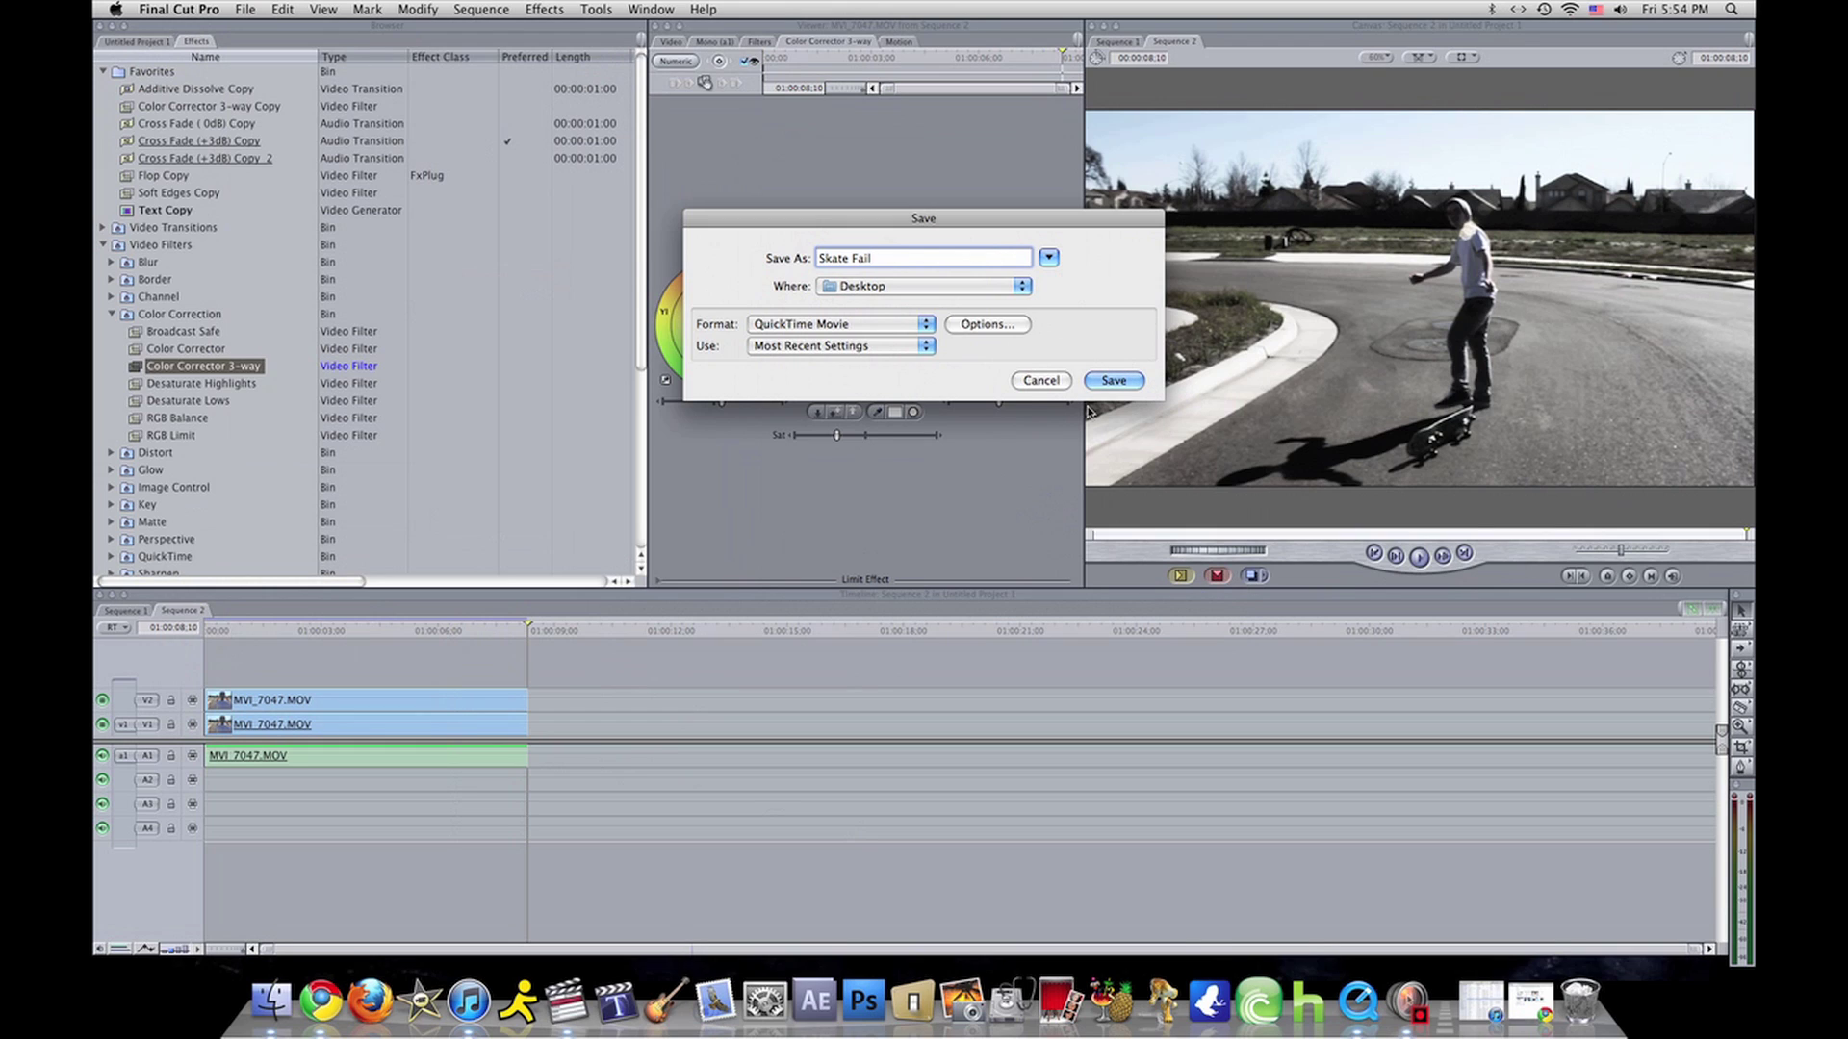
pyautogui.click(1043, 383)
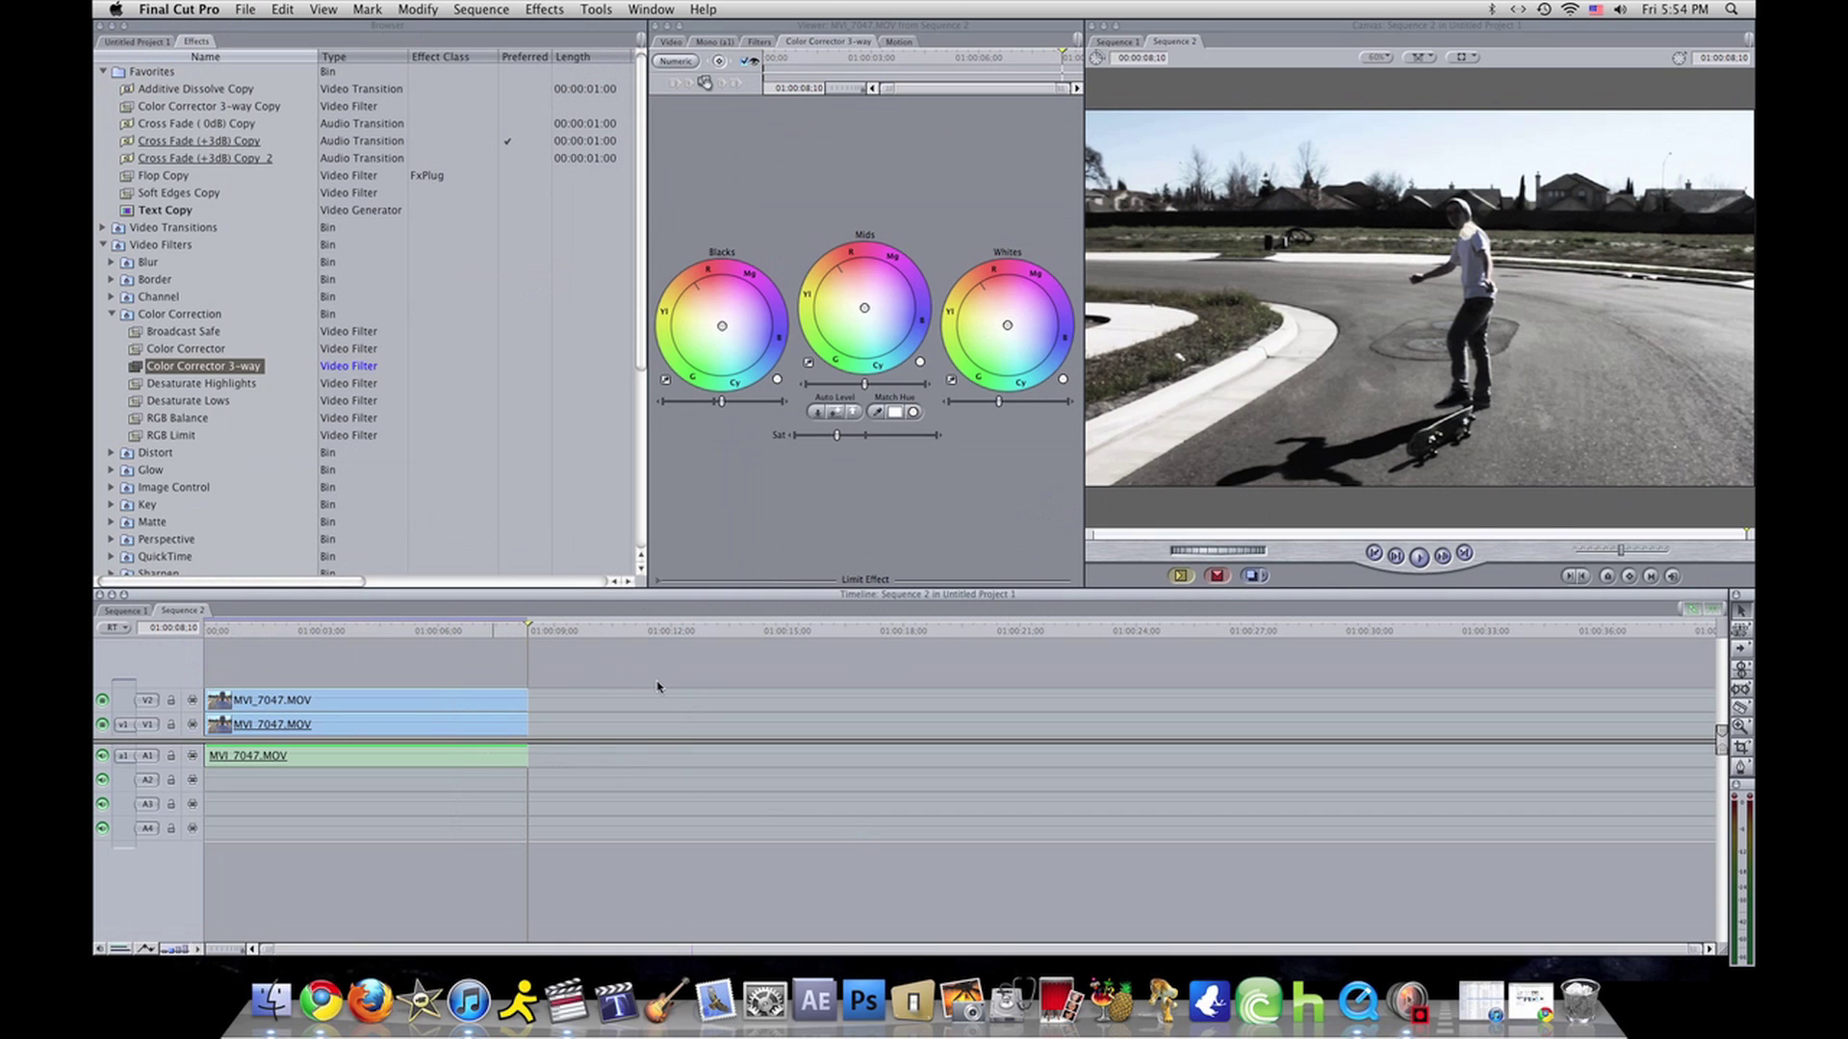